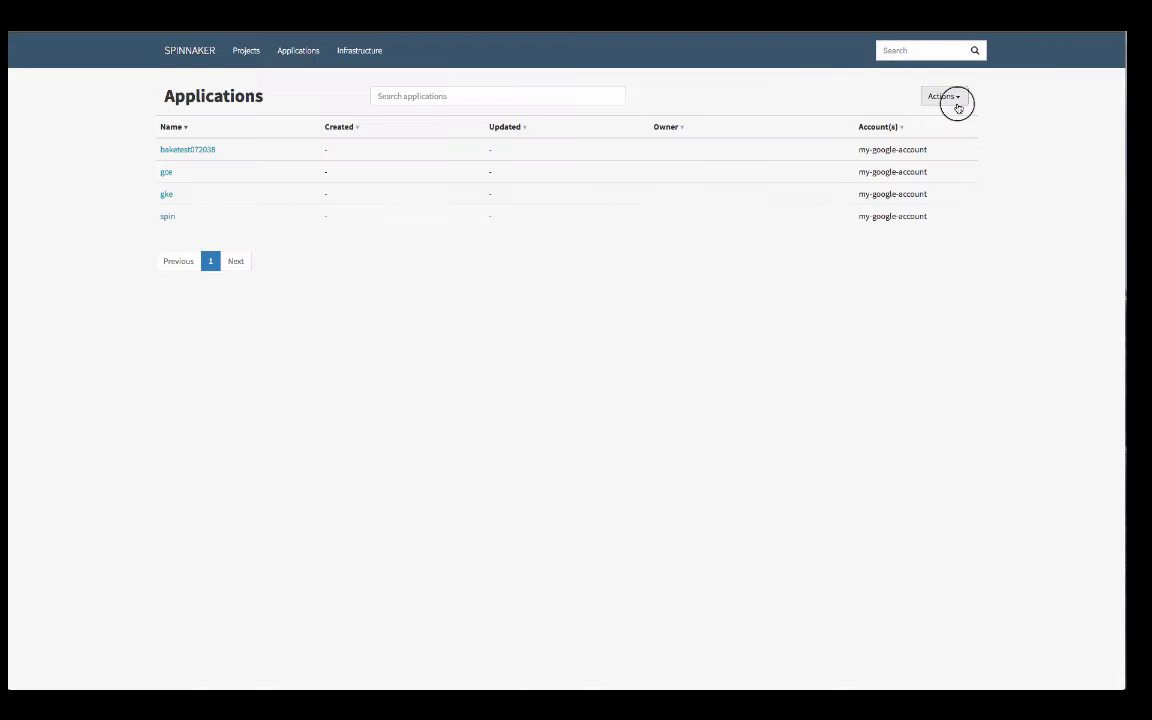
# Create a new application named codelab with the owner's email and the my-google-account account
pyautogui.click(944, 97)
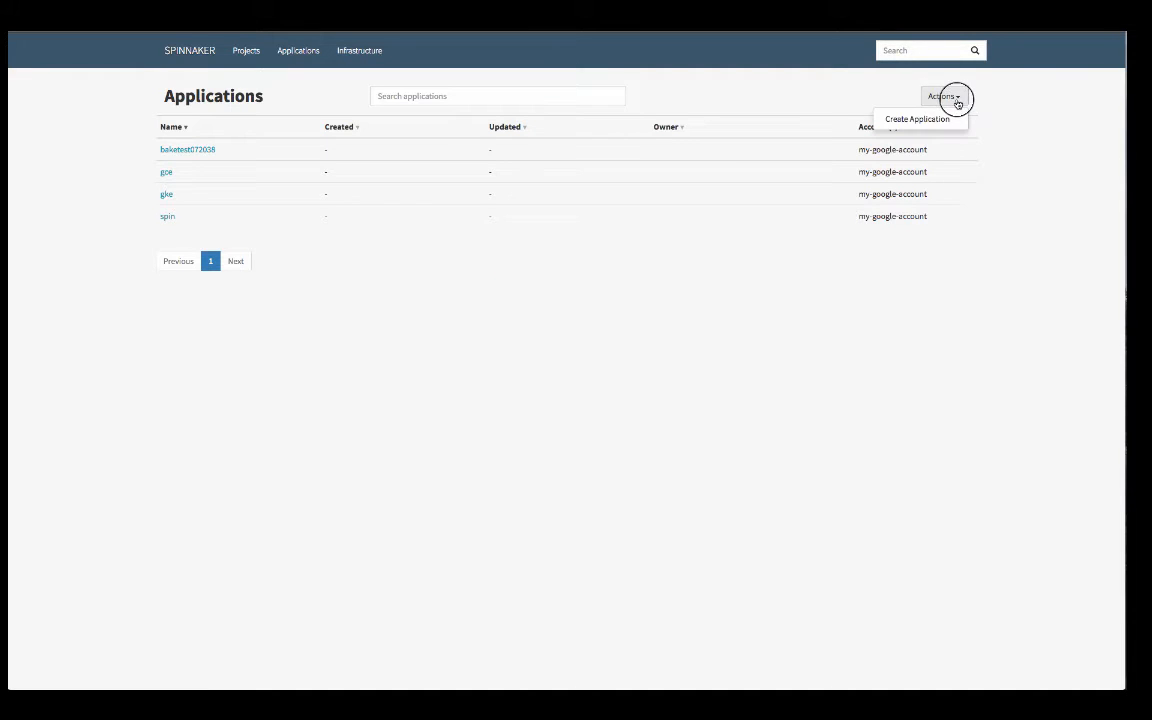
pyautogui.click(940, 119)
pyautogui.write('c')
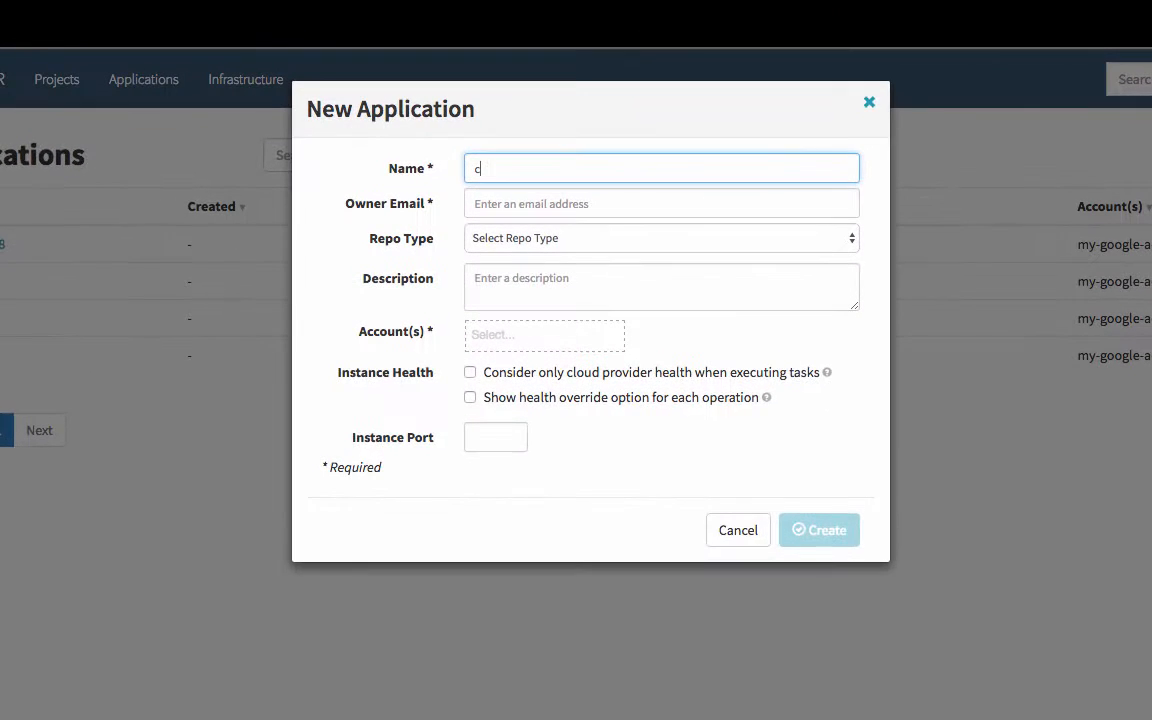
pyautogui.write('odelab')
pyautogui.press('Tab')
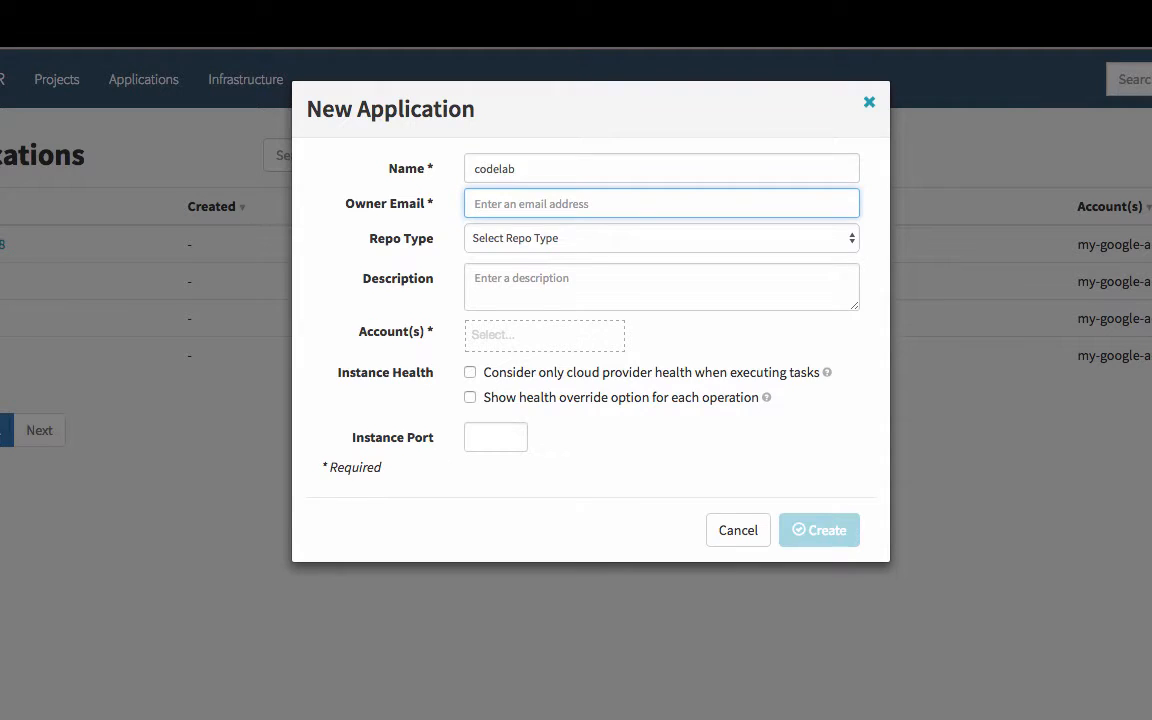
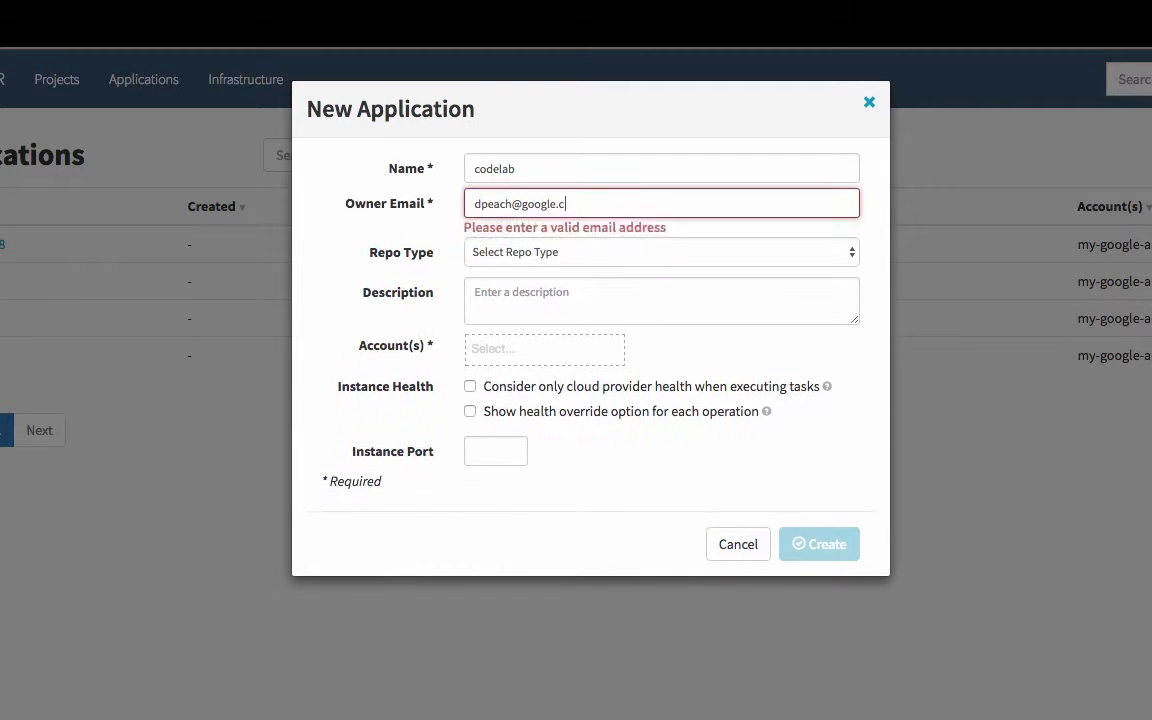
pyautogui.click(553, 335)
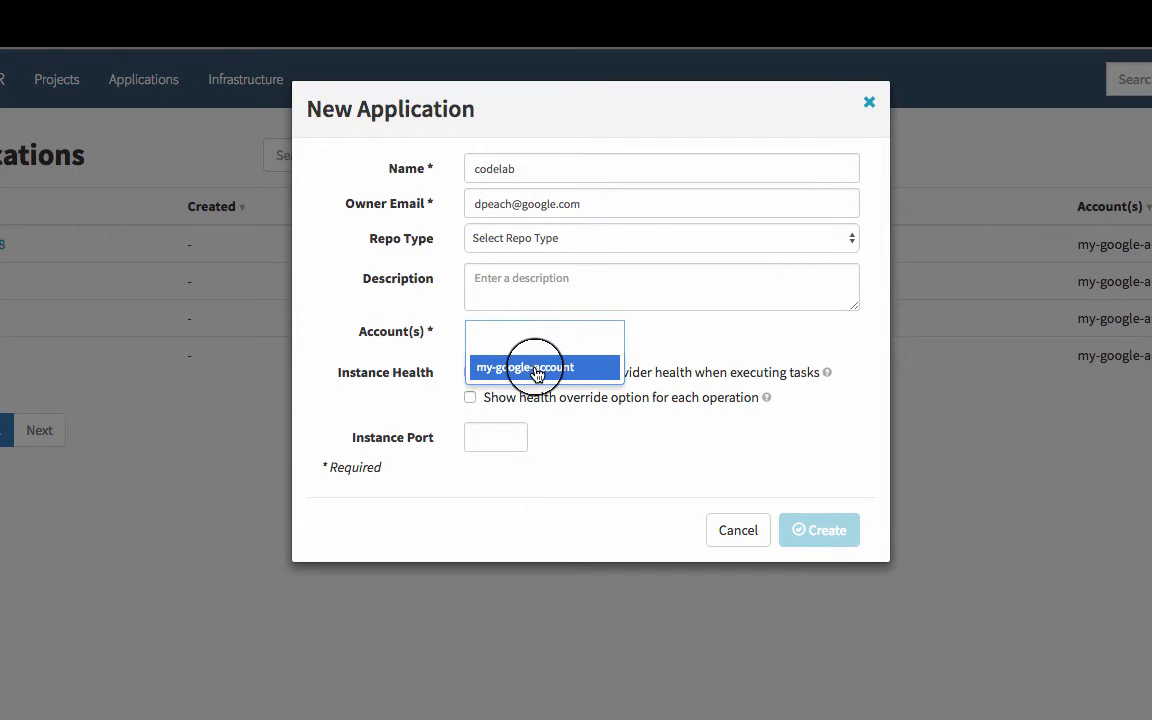
pyautogui.click(538, 367)
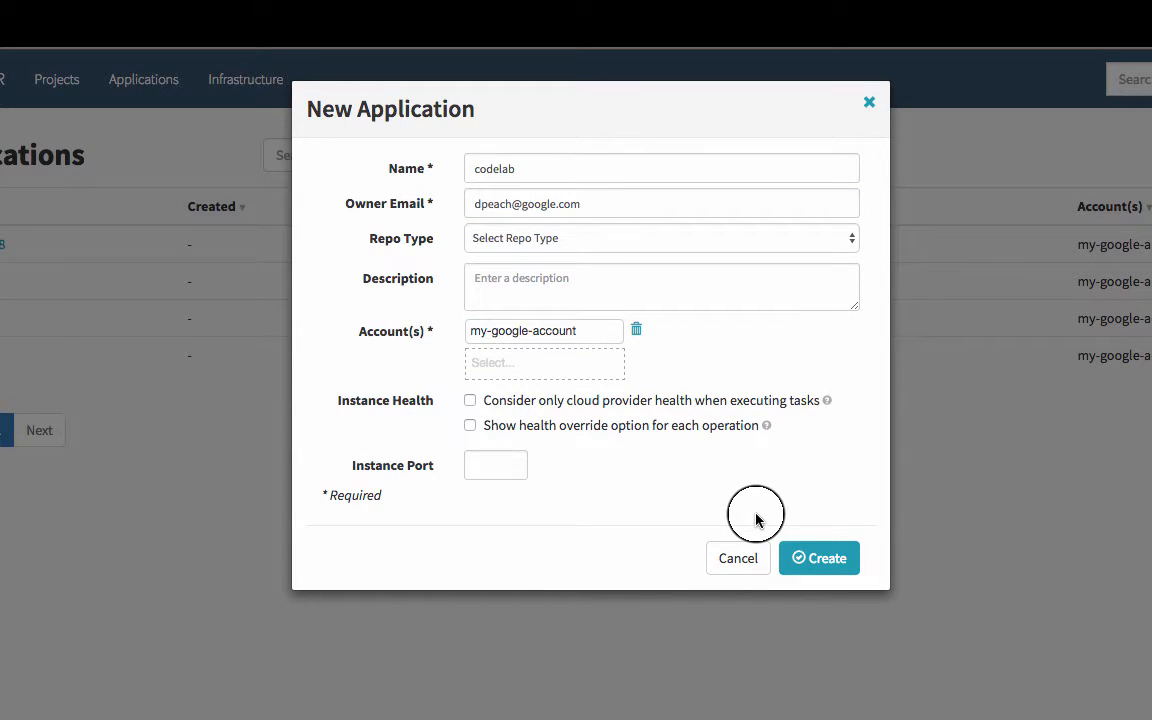
pyautogui.click(810, 558)
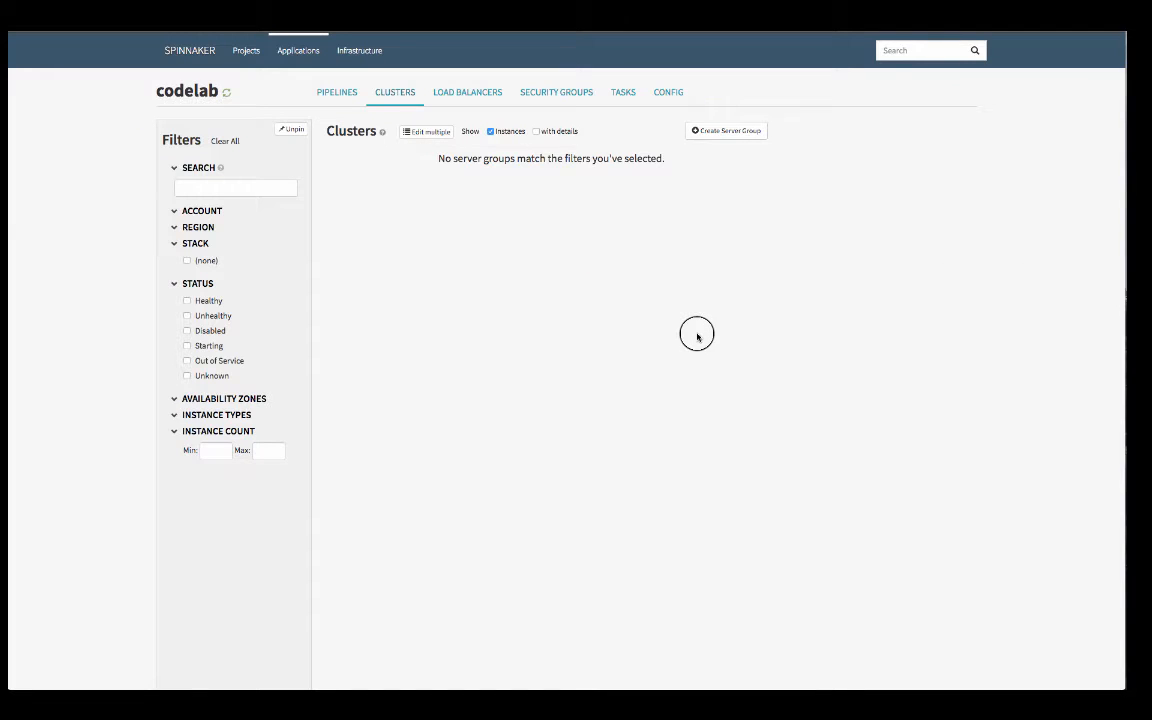
# Look through the codelab application's pipelines, clusters, load balancers and security groups
pyautogui.click(354, 99)
pyautogui.click(385, 97)
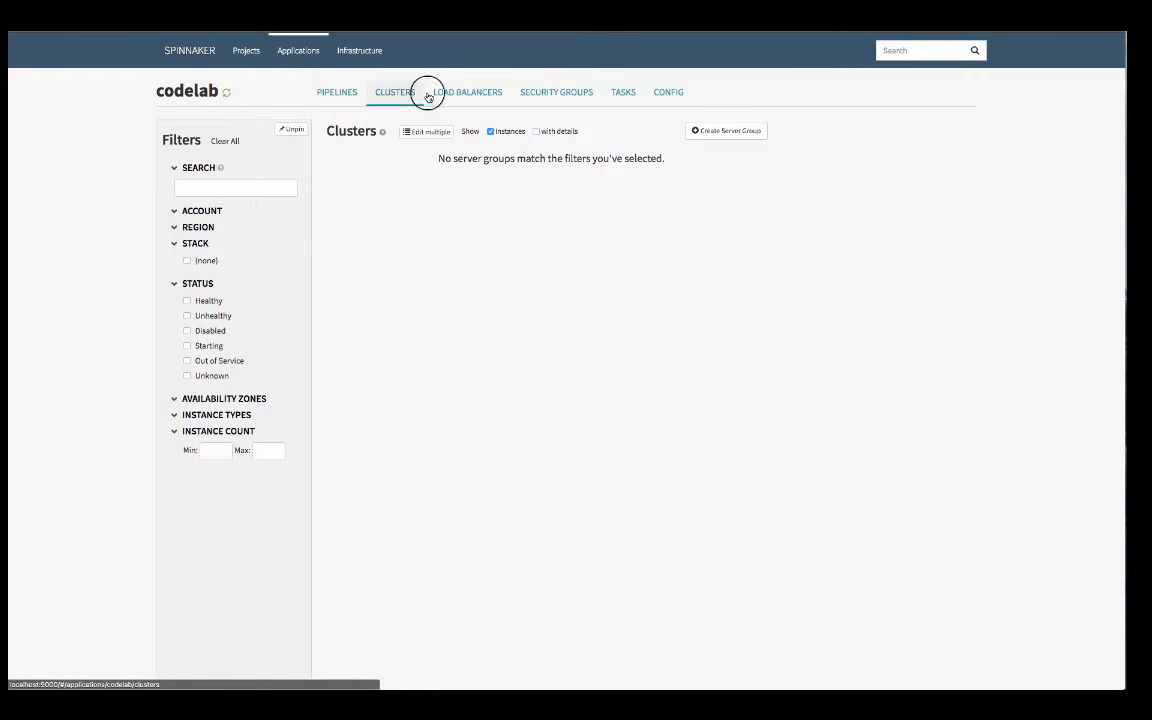
pyautogui.click(454, 95)
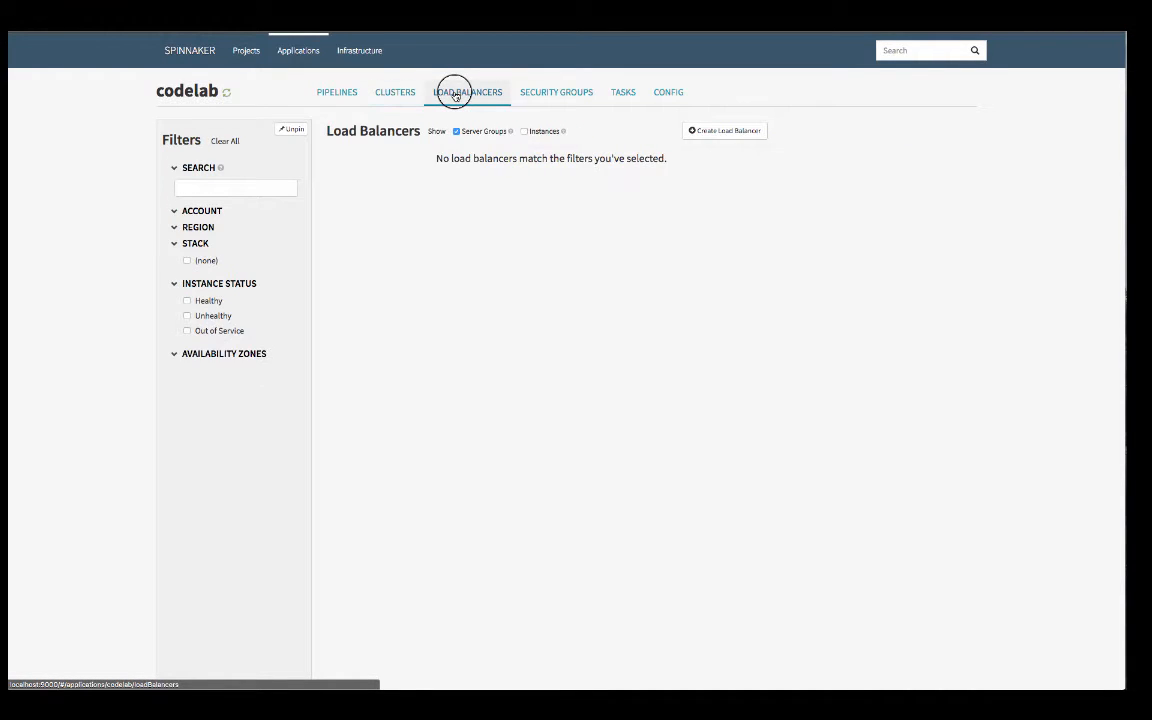
pyautogui.click(565, 92)
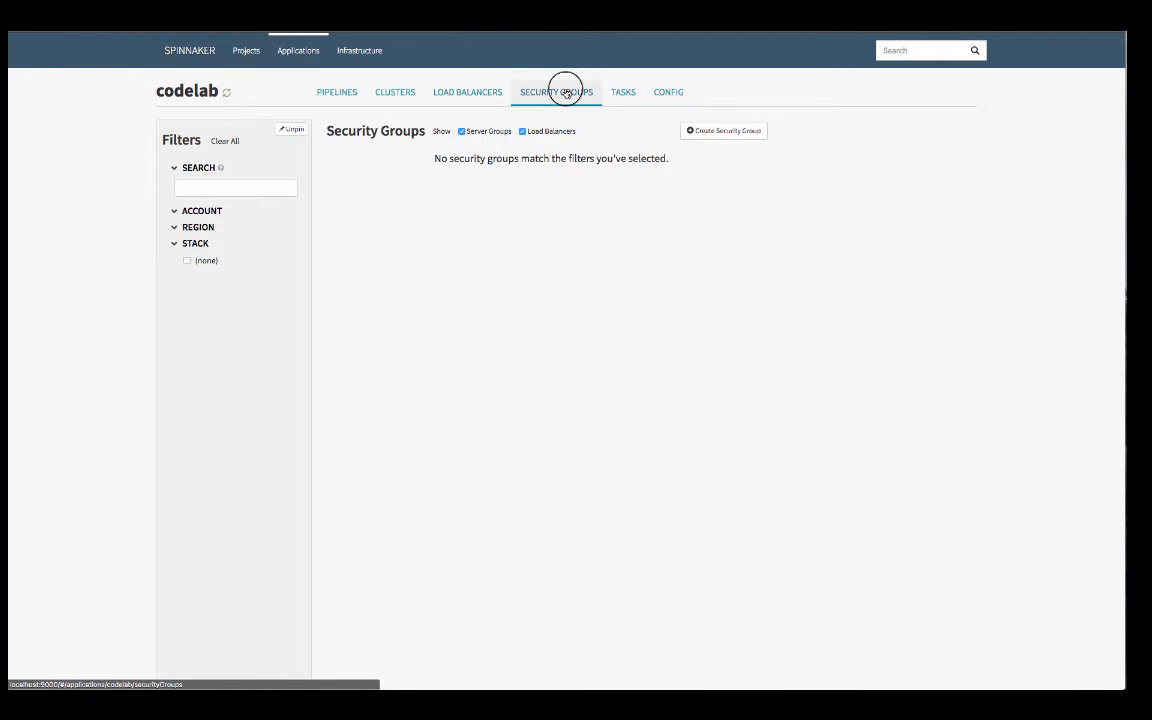
# Start a new load balancer for codelab with the stack test in region us-east1
pyautogui.click(451, 95)
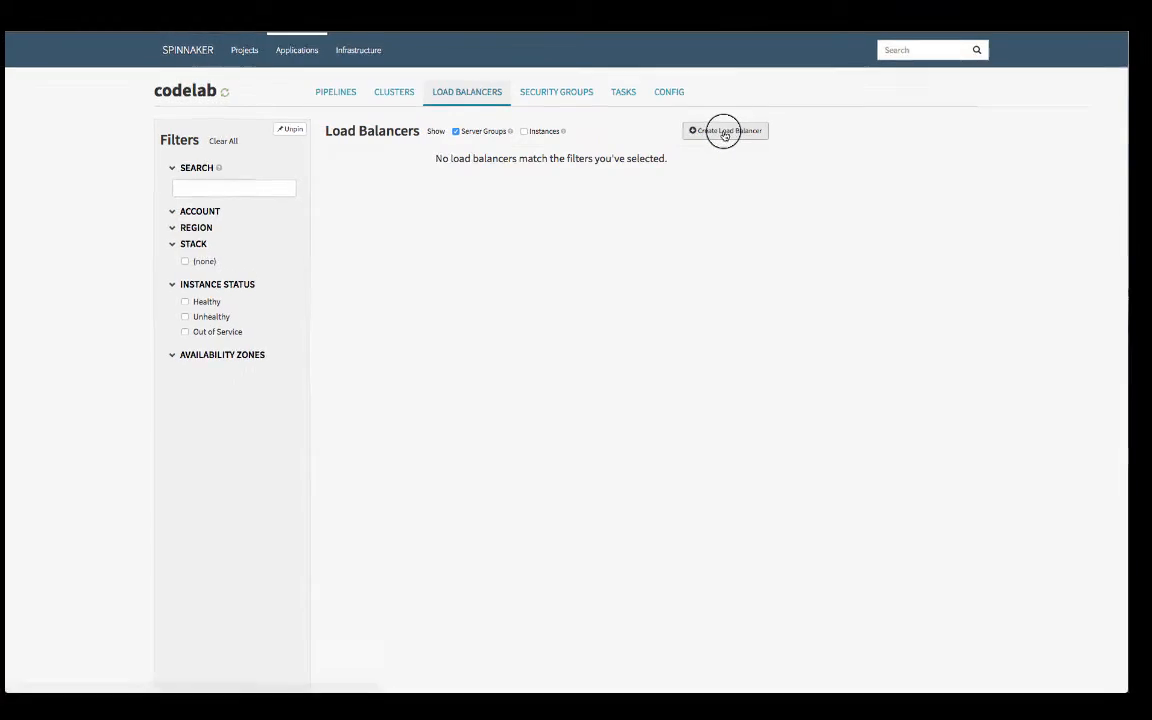
pyautogui.click(725, 129)
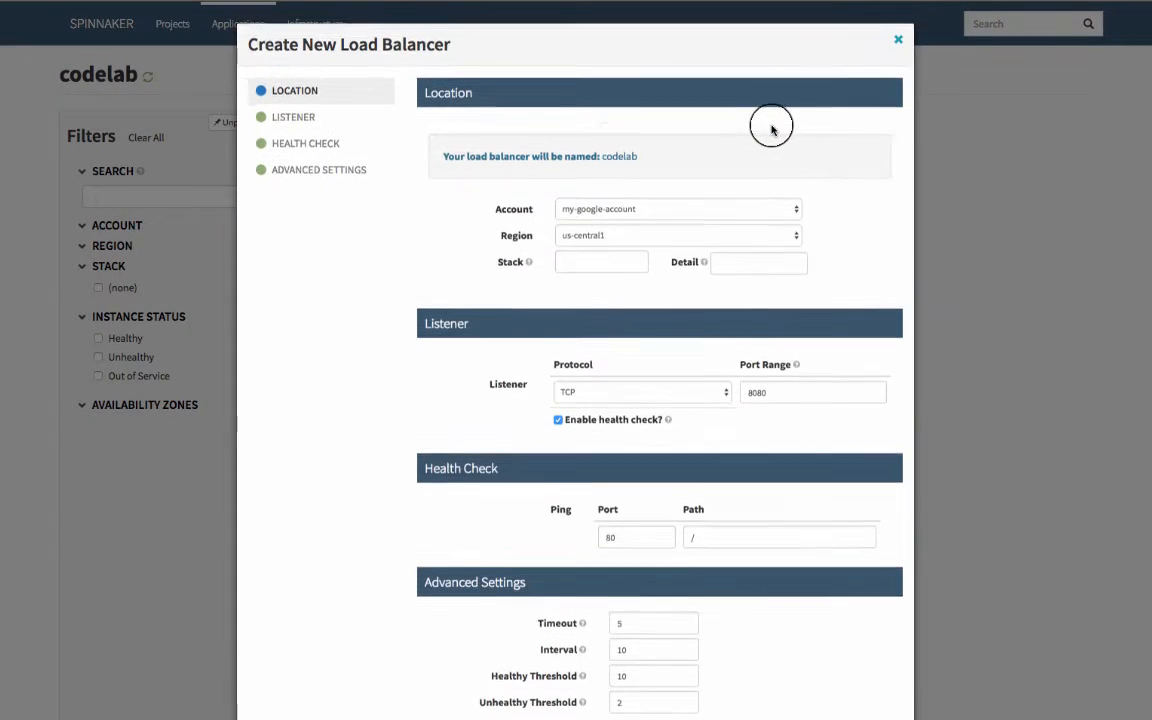
pyautogui.click(571, 262)
pyautogui.write('test')
pyautogui.click(610, 240)
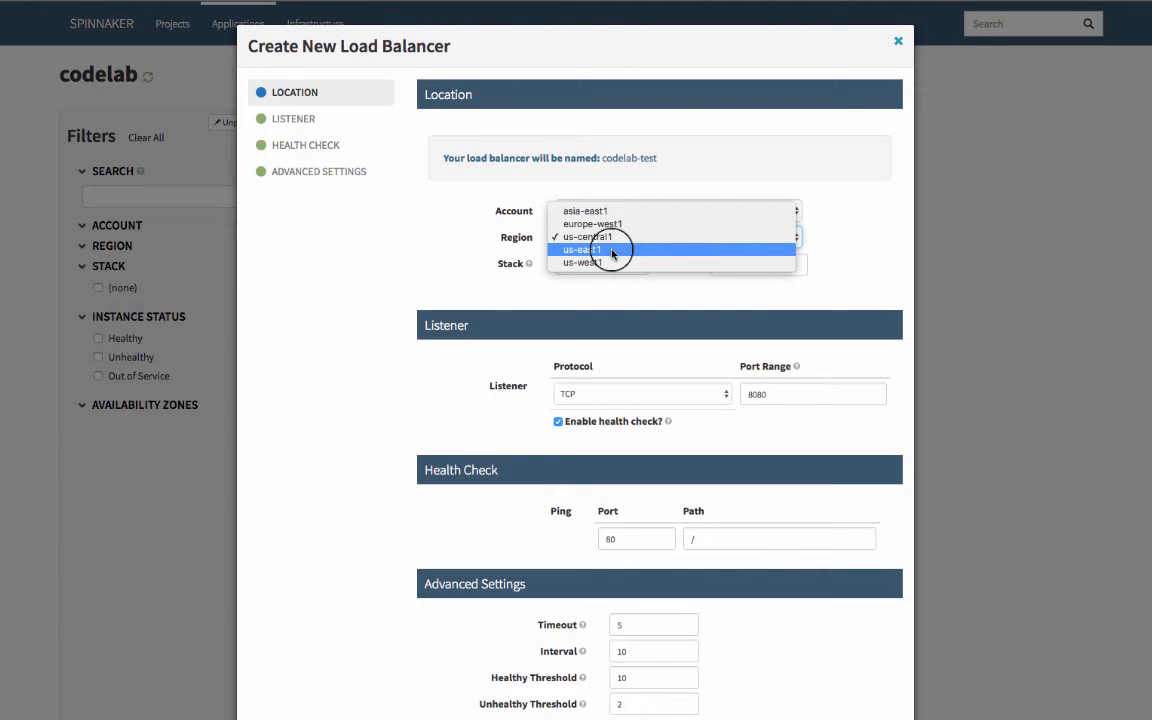
pyautogui.press('Escape')
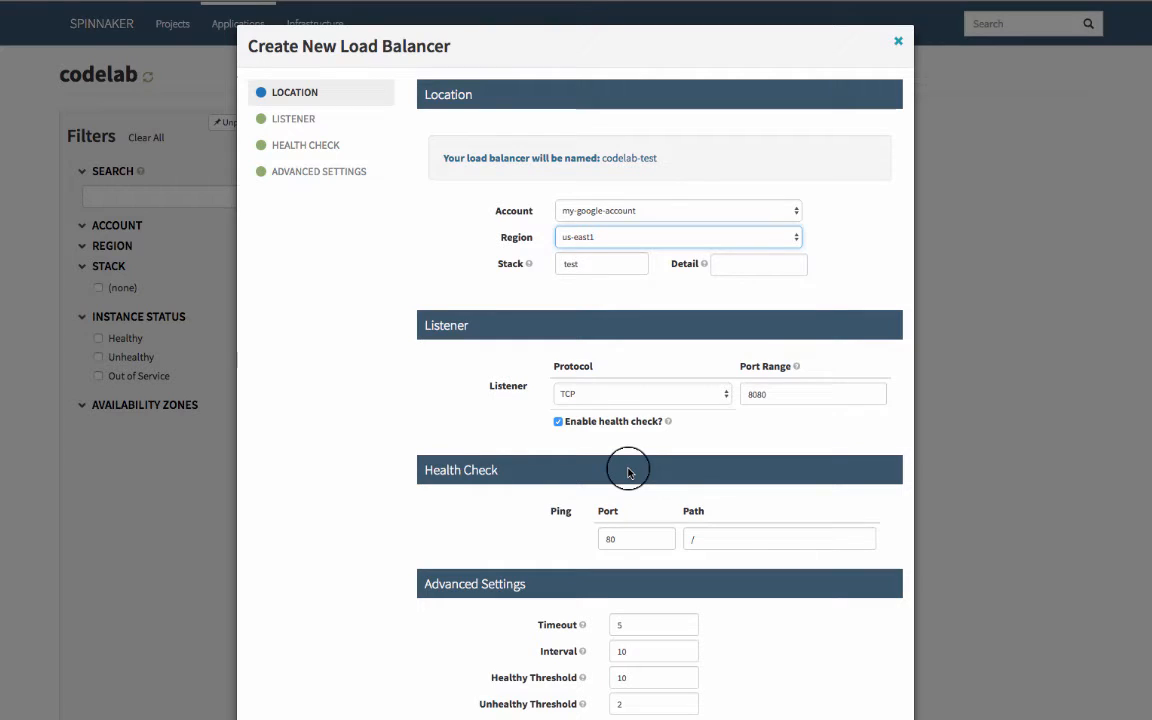
# Set the load balancer's health check ping to port 8080 and path /hello
pyautogui.click(620, 540)
pyautogui.write('80')
pyautogui.press('Tab')
pyautogui.write('/')
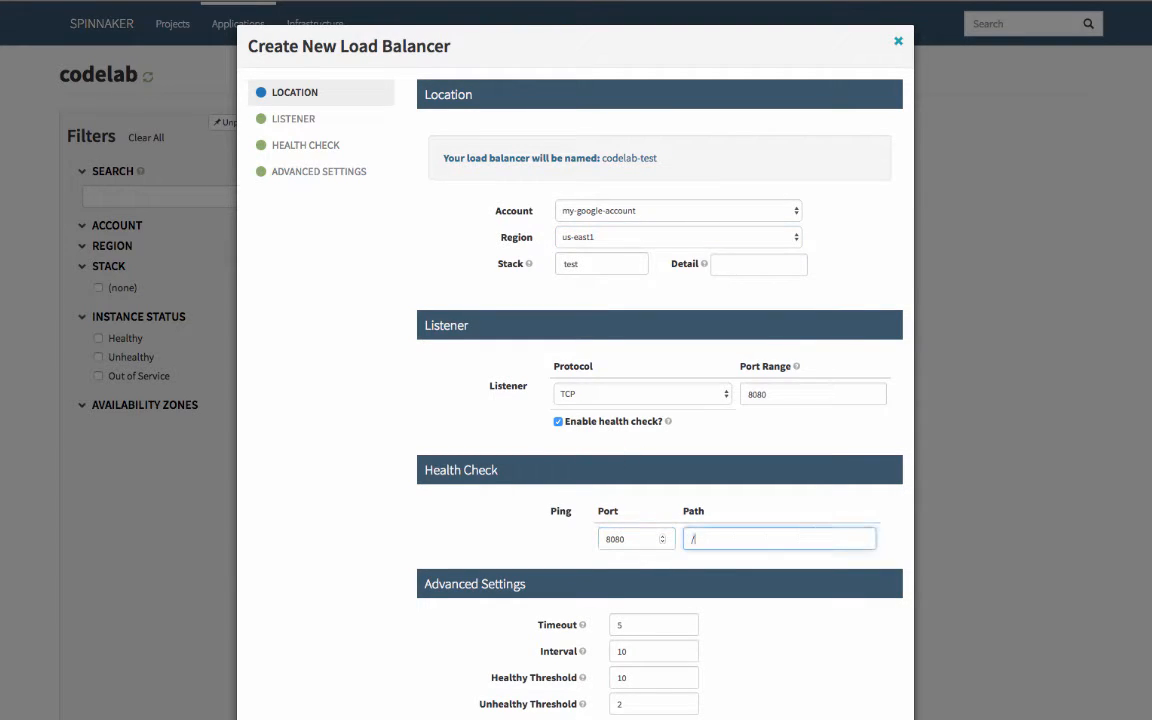
pyautogui.write('hello')
# Set the health check's timeout, interval, healthy threshold and unhealthy threshold all to 1
pyautogui.click(633, 622)
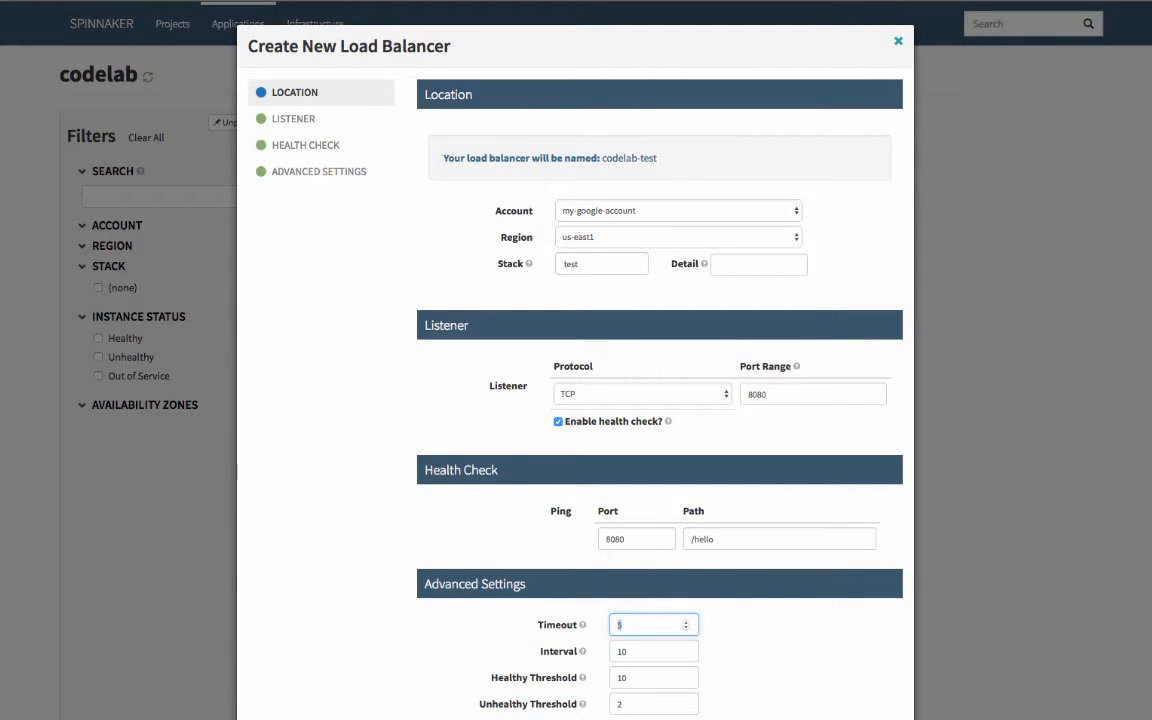
pyautogui.write('1')
pyautogui.press('Tab')
pyautogui.write('1')
pyautogui.press('Tab')
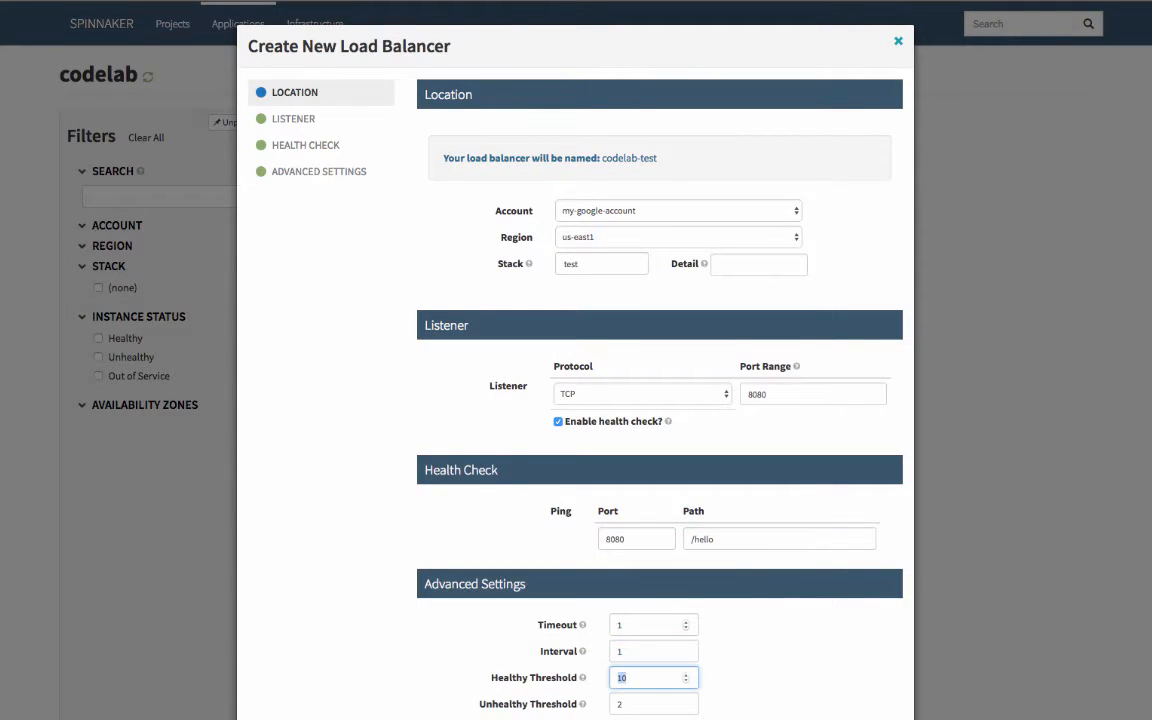
pyautogui.write('1')
pyautogui.press('Tab')
pyautogui.write('1')
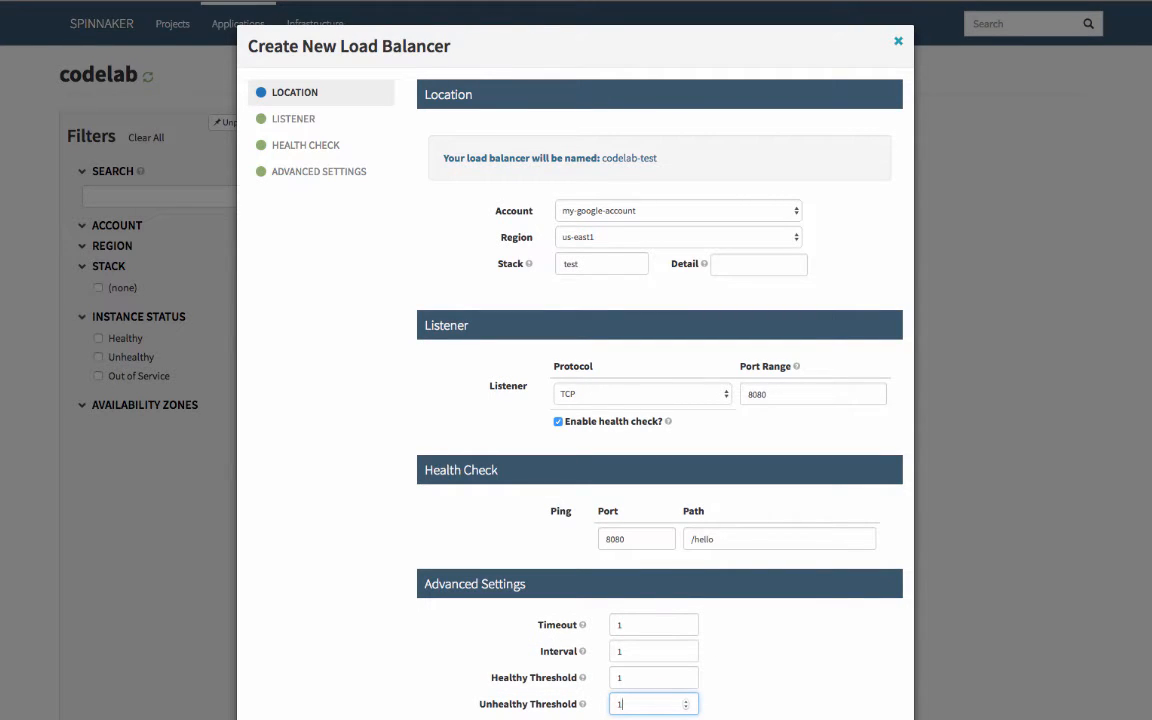
# Create the load balancer and inspect the listeners in its details
pyautogui.press('Return')
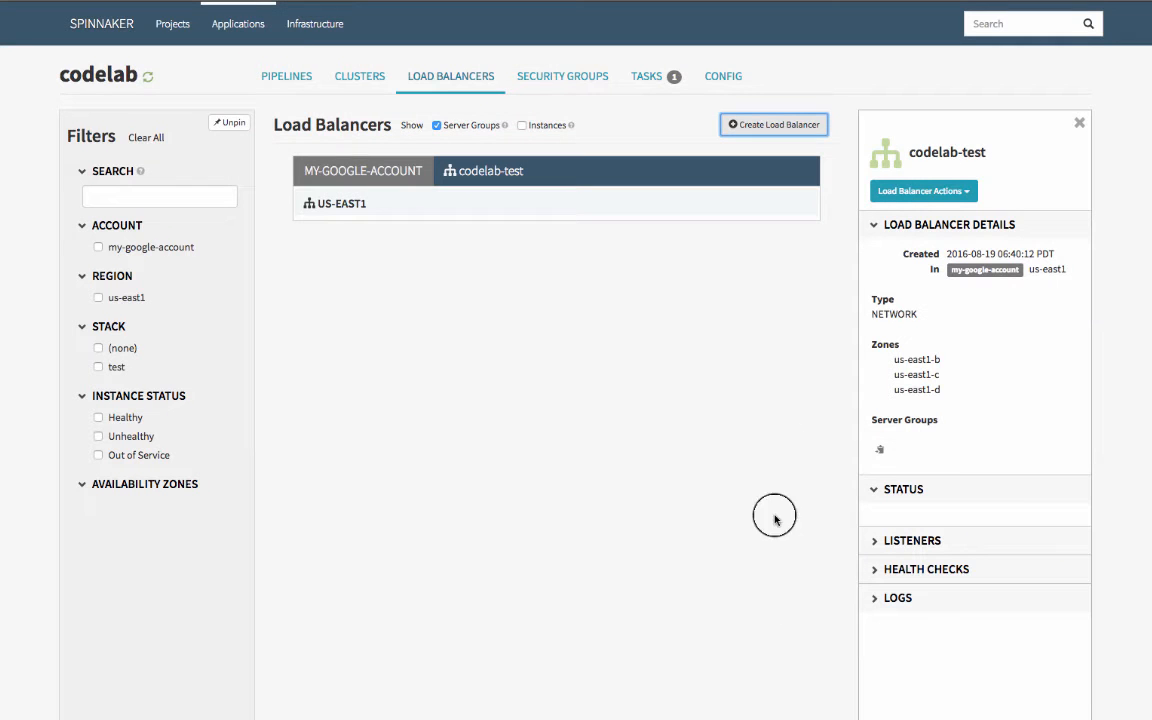
pyautogui.click(915, 545)
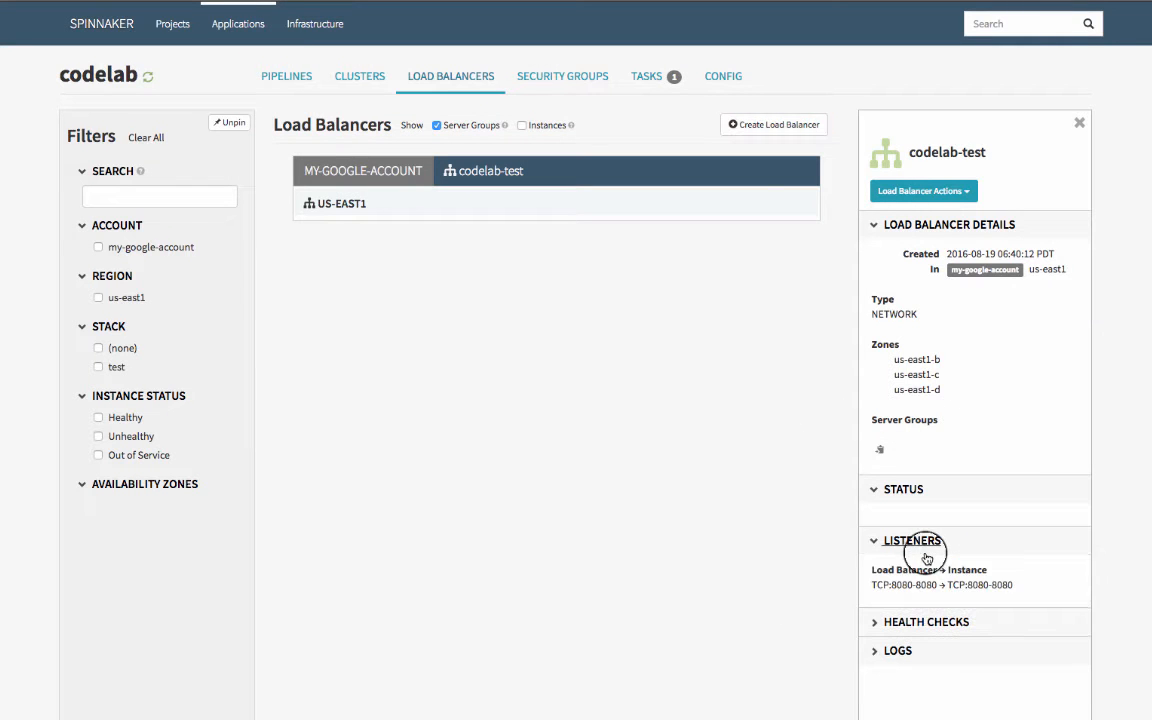
pyautogui.click(915, 545)
# Create a new pipeline named "Bake & Deploy to Test" in the codelab application
pyautogui.click(287, 80)
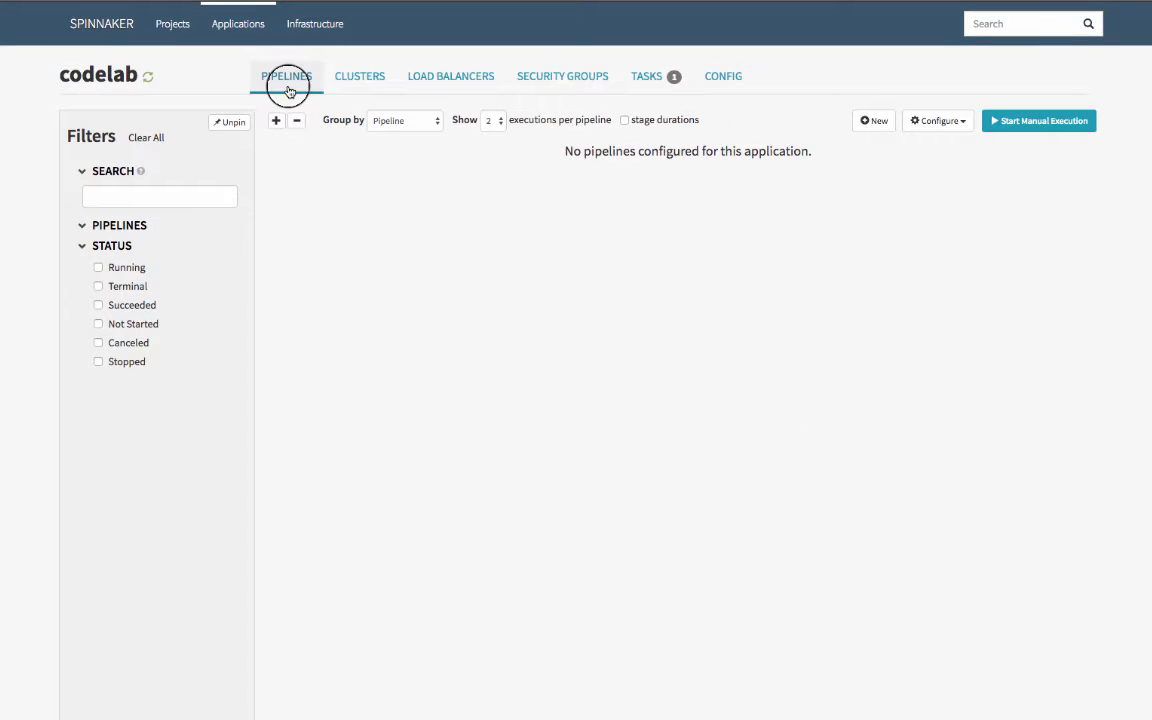
pyautogui.click(872, 120)
pyautogui.write('Bake & Deploy')
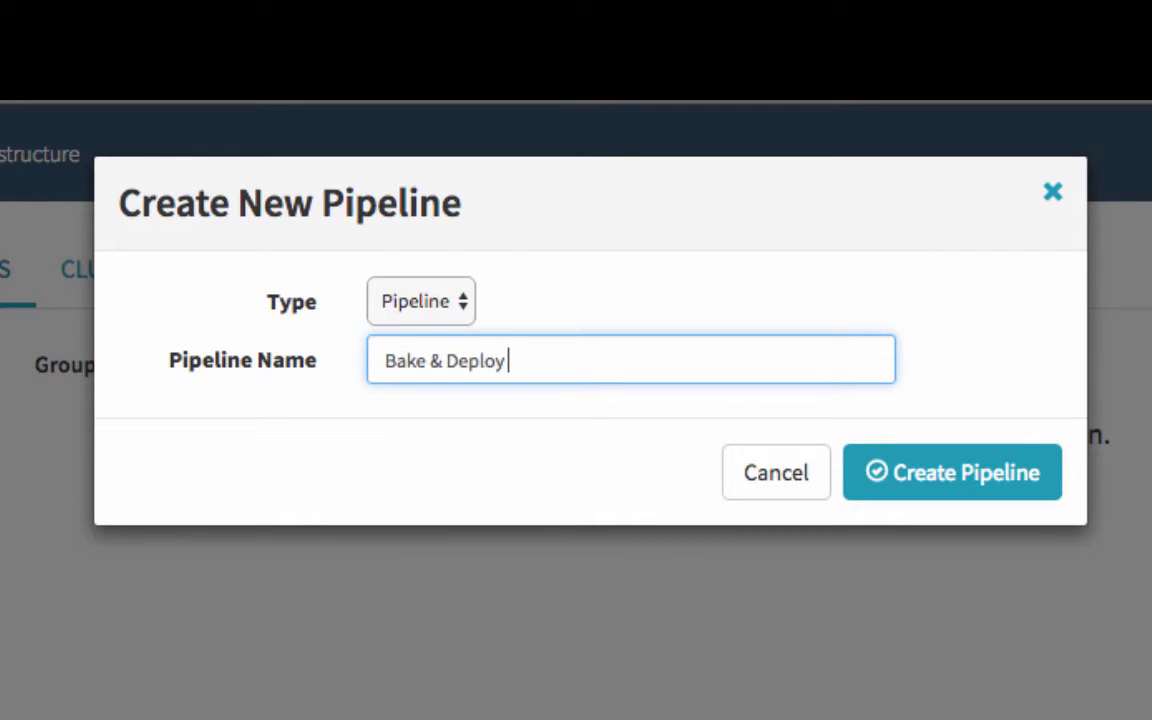
pyautogui.write(' to Test')
pyautogui.click(955, 476)
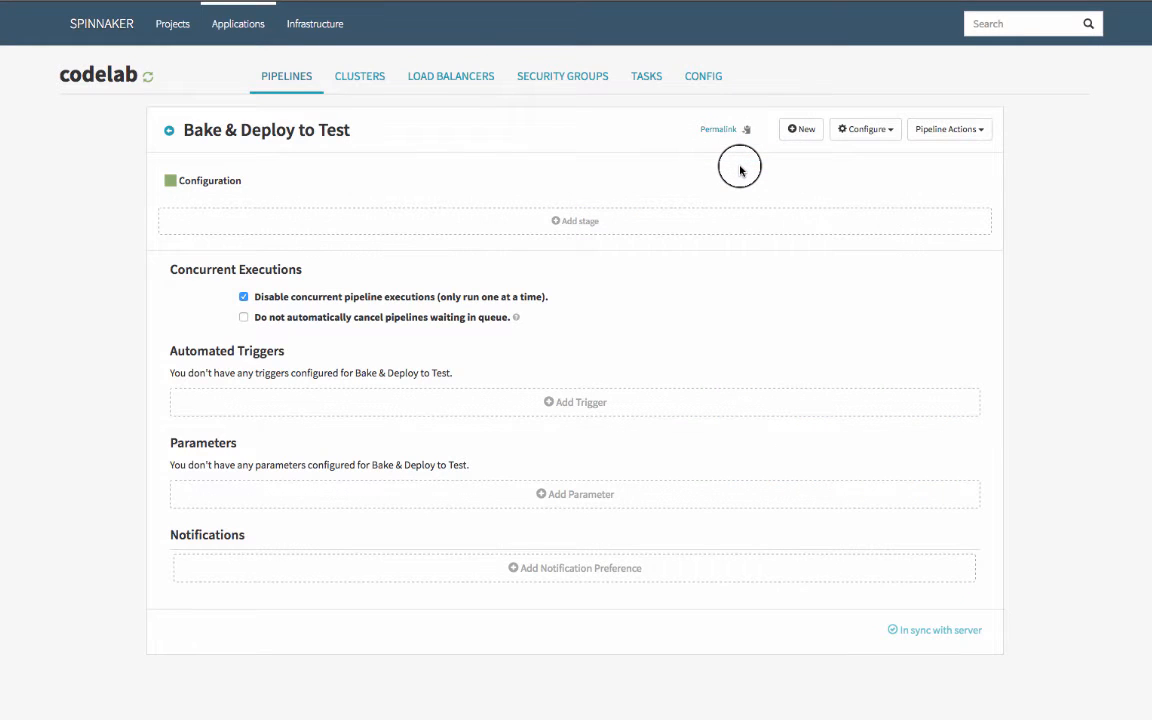
# Add an automated Jenkins trigger to the pipeline with master CodelabJenkins and job Hello-Build
pyautogui.click(576, 401)
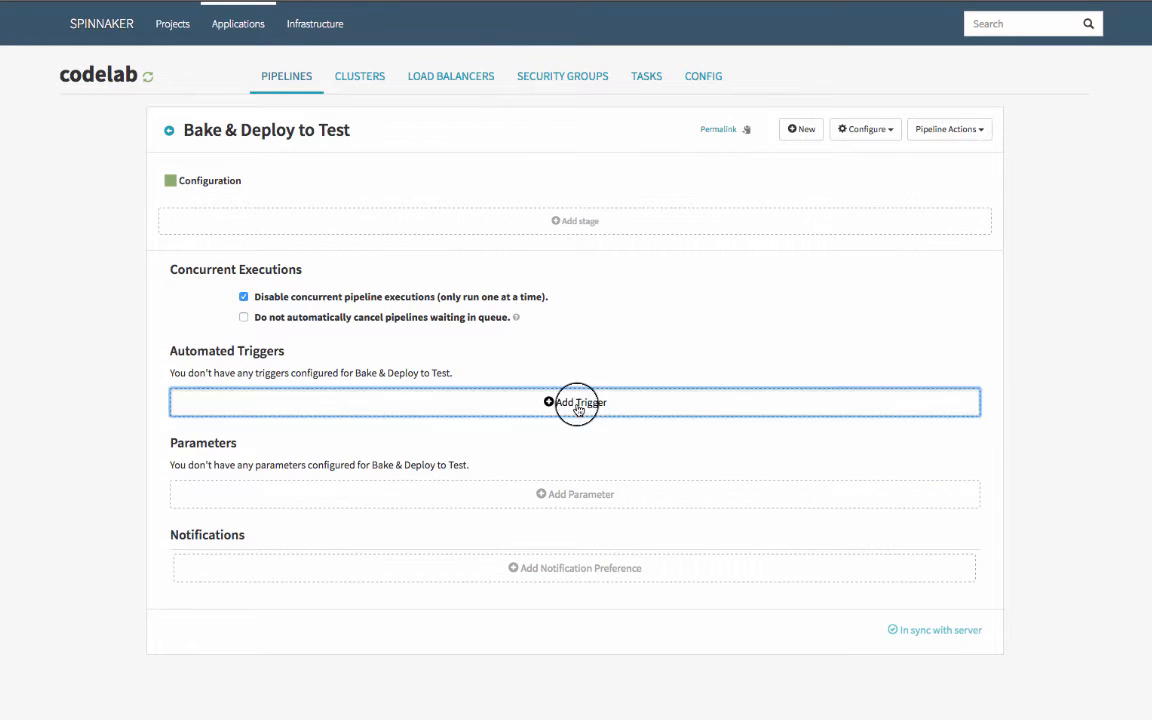
pyautogui.click(443, 387)
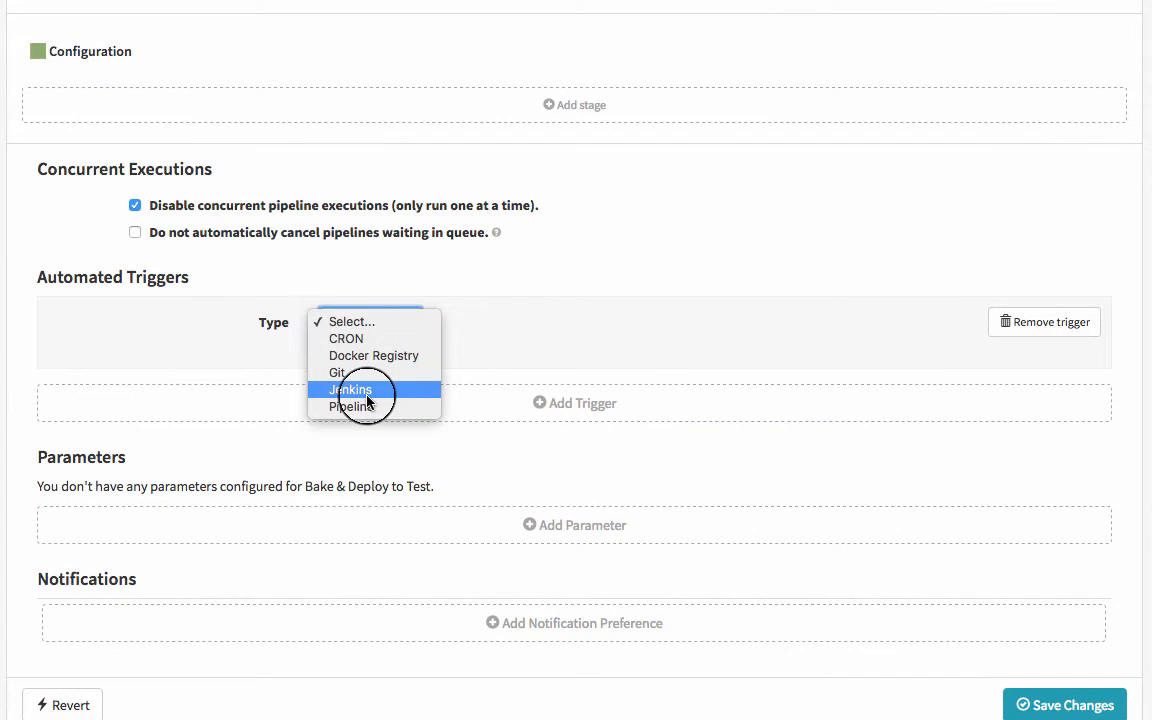
pyautogui.click(366, 396)
pyautogui.click(427, 354)
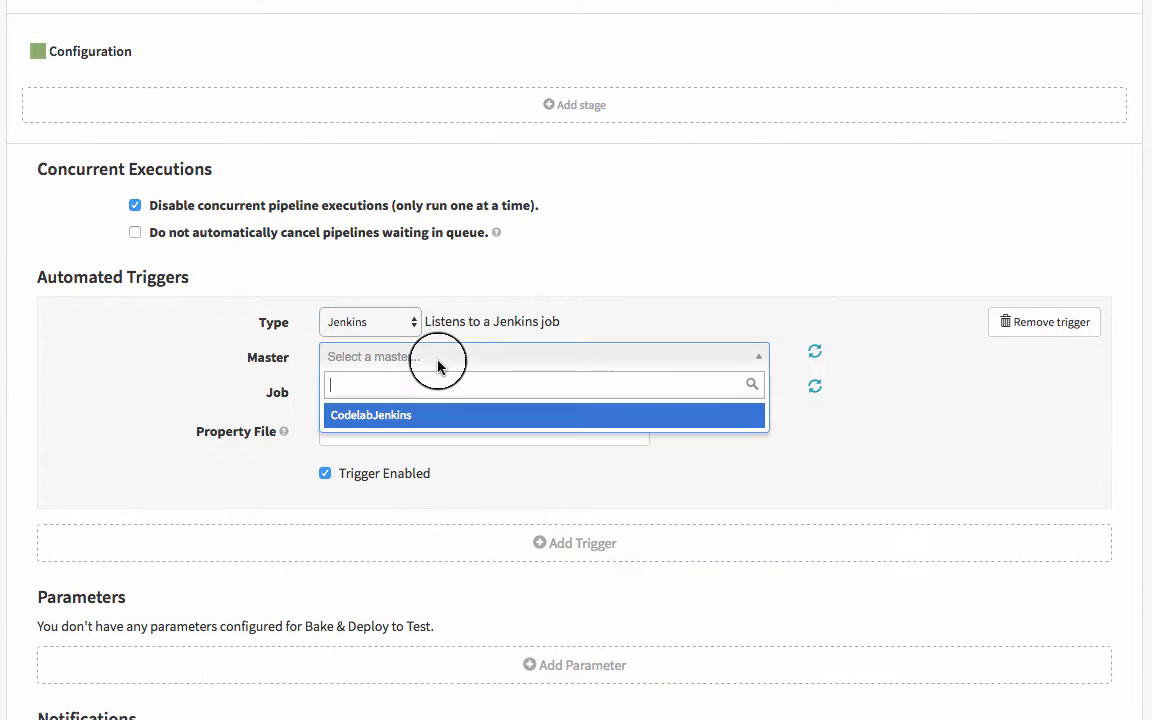
pyautogui.click(402, 415)
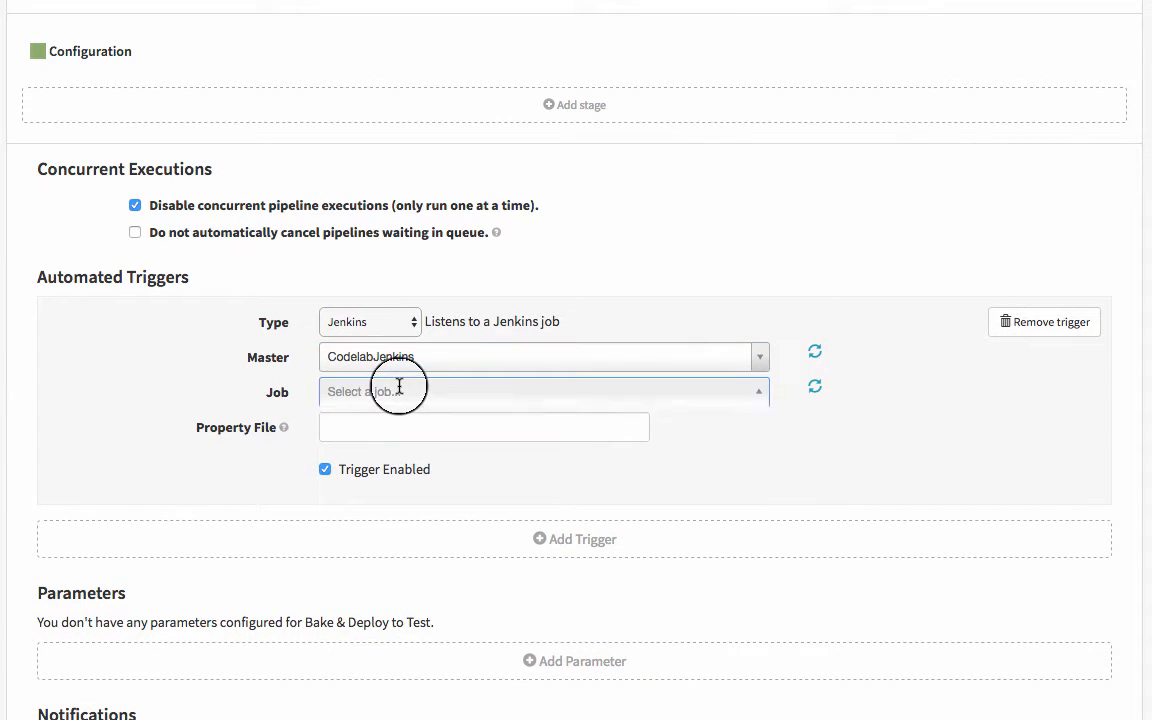
pyautogui.click(399, 390)
pyautogui.click(378, 448)
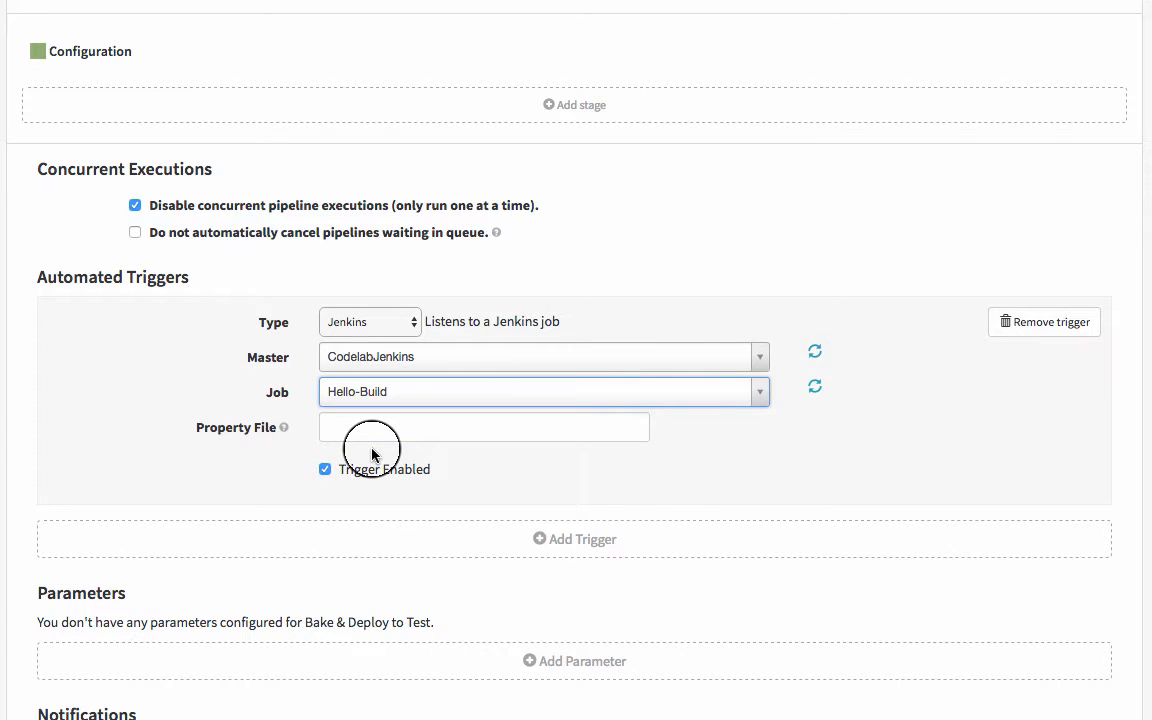
# Add a Bake stage for the package hello-karyon-rxnetty with trusty (v14.04) as the base OS
pyautogui.click(598, 106)
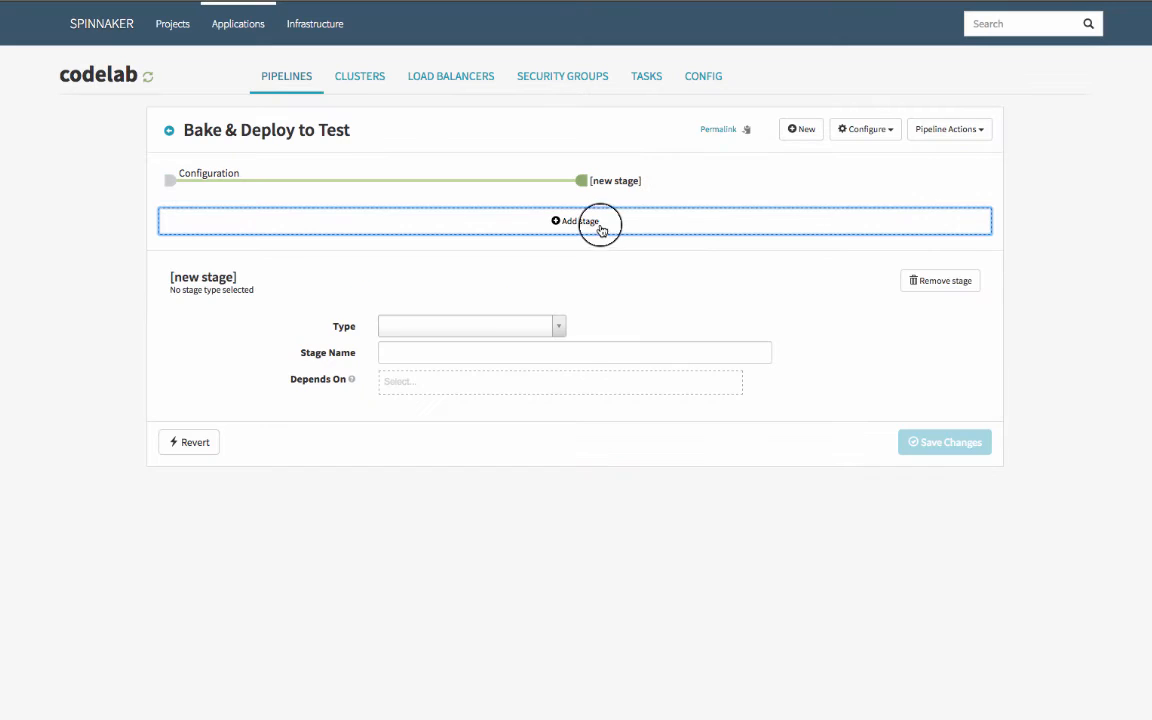
pyautogui.click(461, 328)
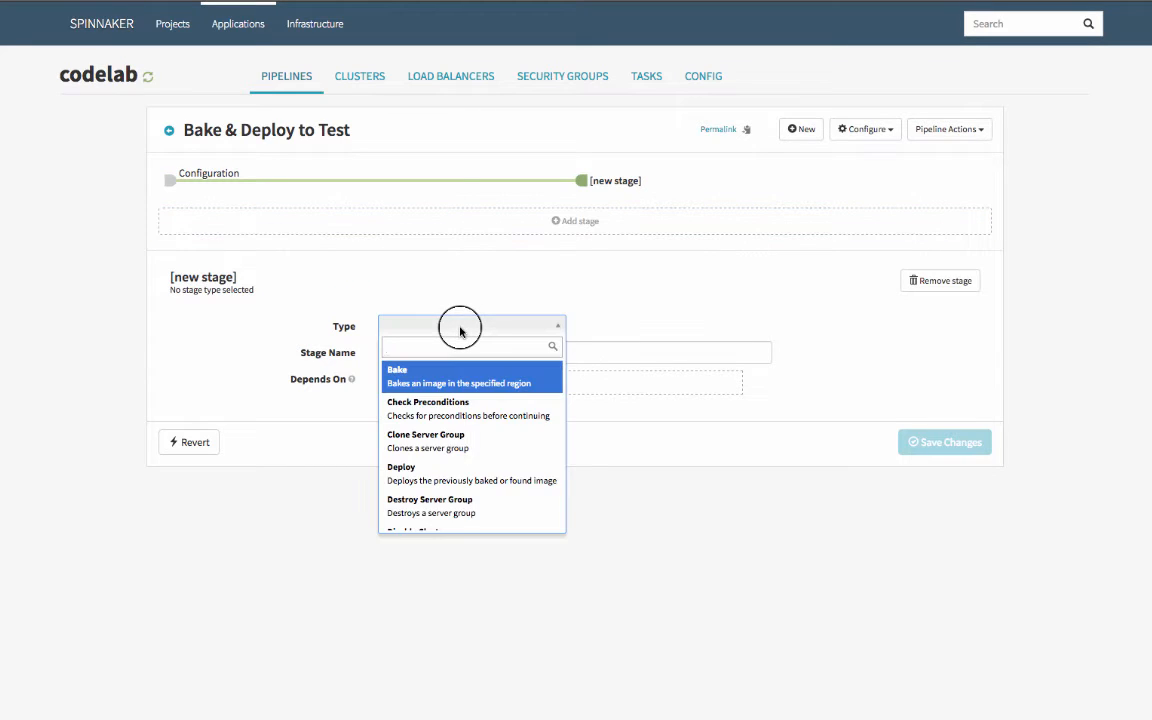
pyautogui.click(424, 377)
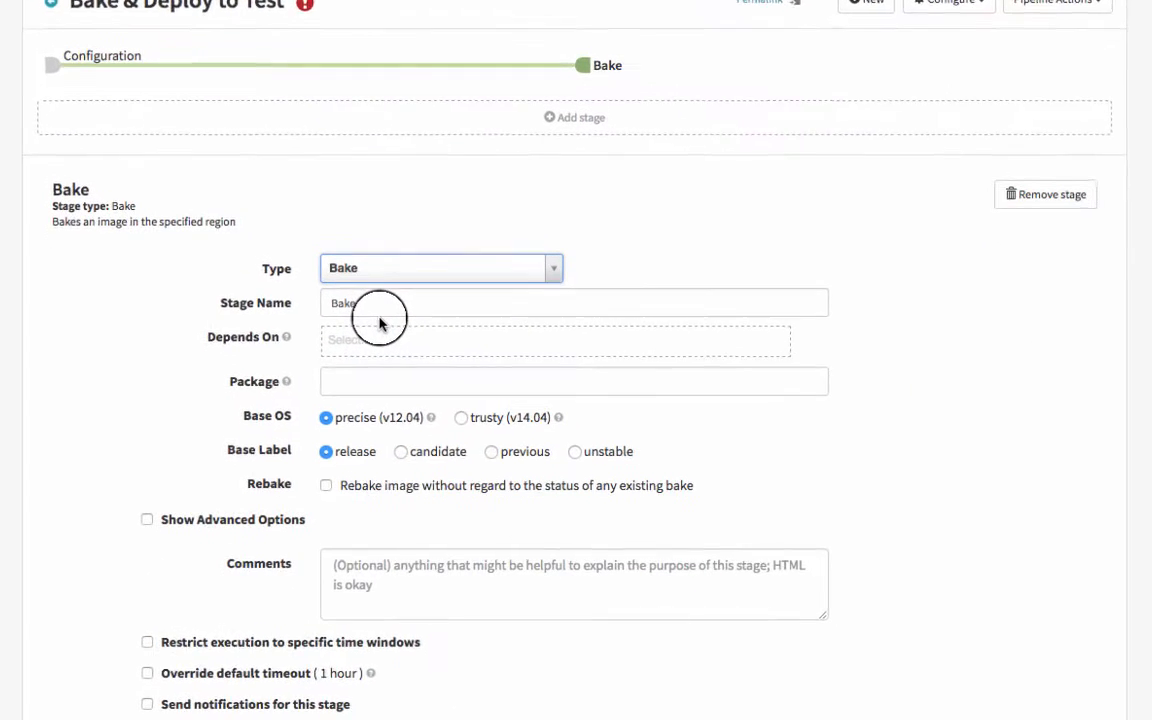
pyautogui.click(361, 381)
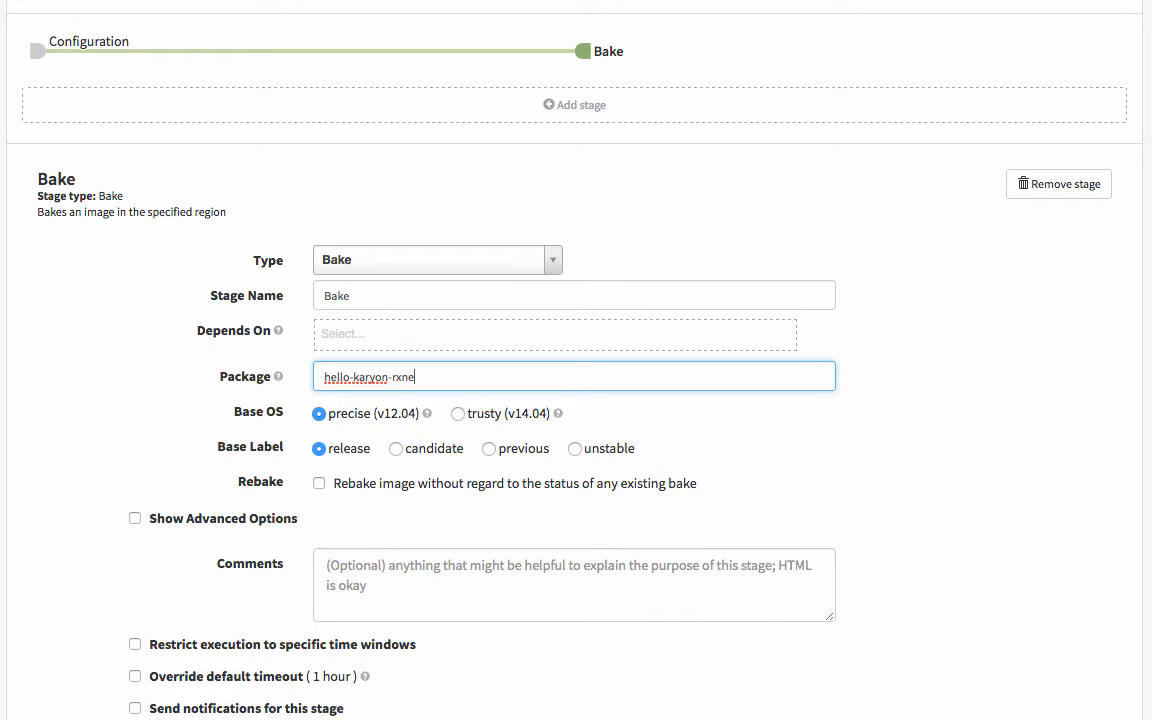
pyautogui.click(466, 422)
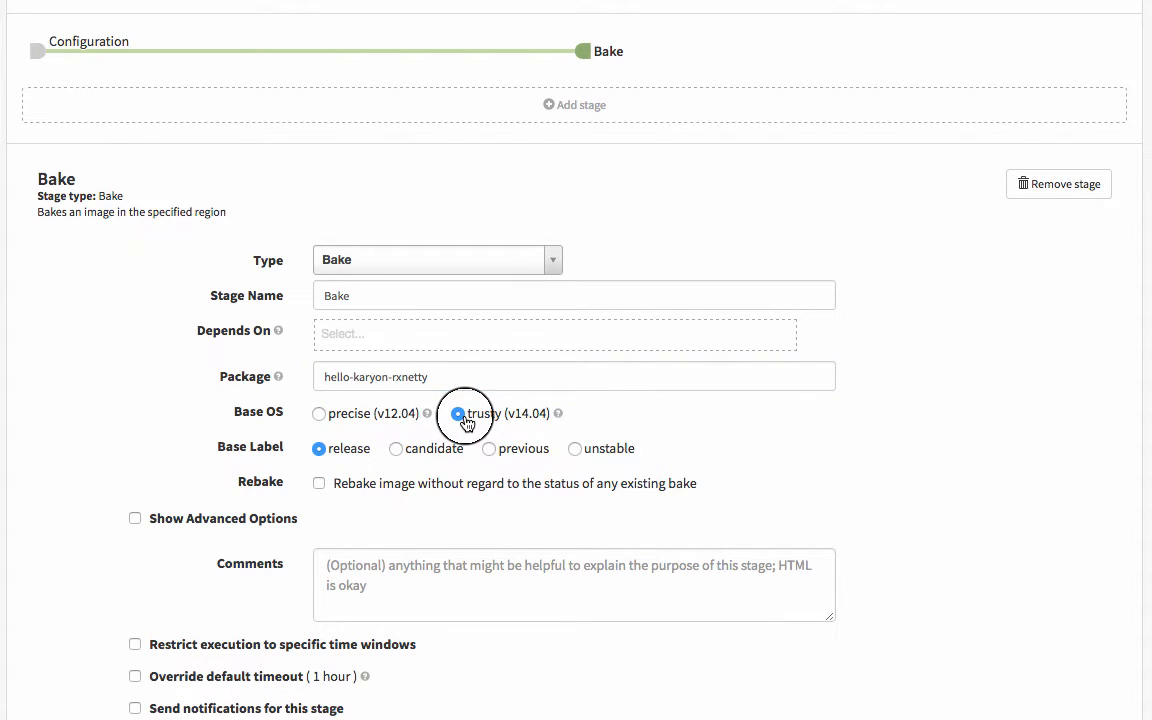
# Add a Deploy stage that follows the Bake stage in the pipeline
pyautogui.click(607, 110)
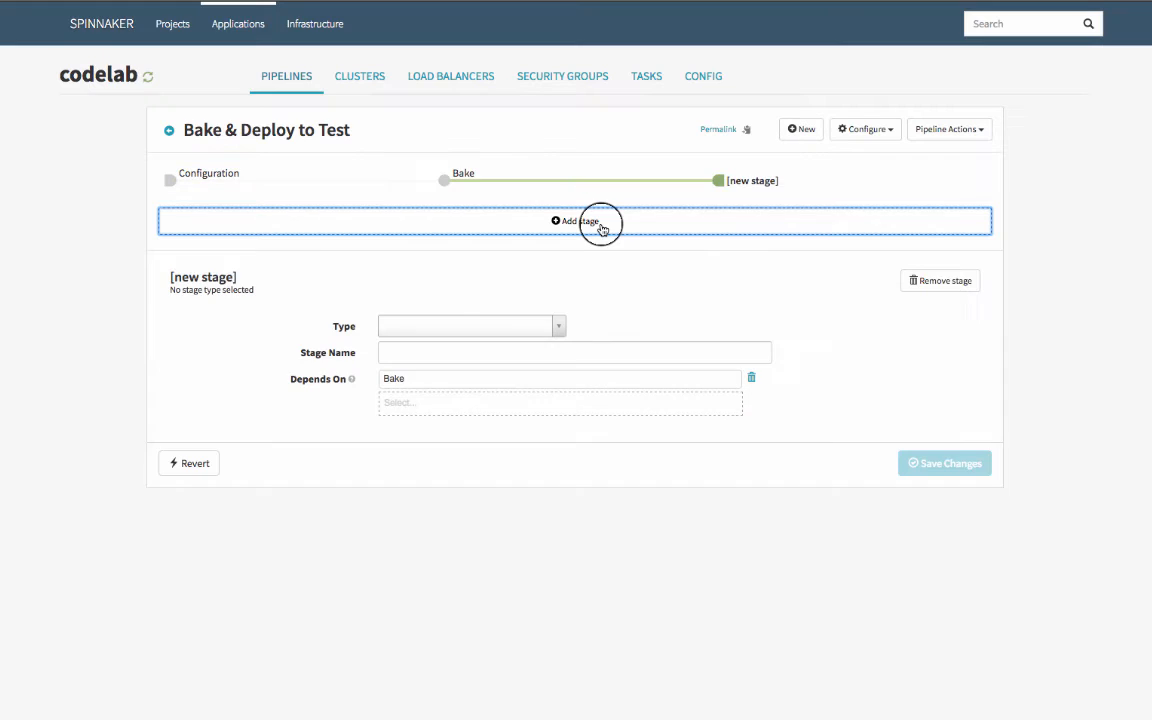
pyautogui.click(470, 326)
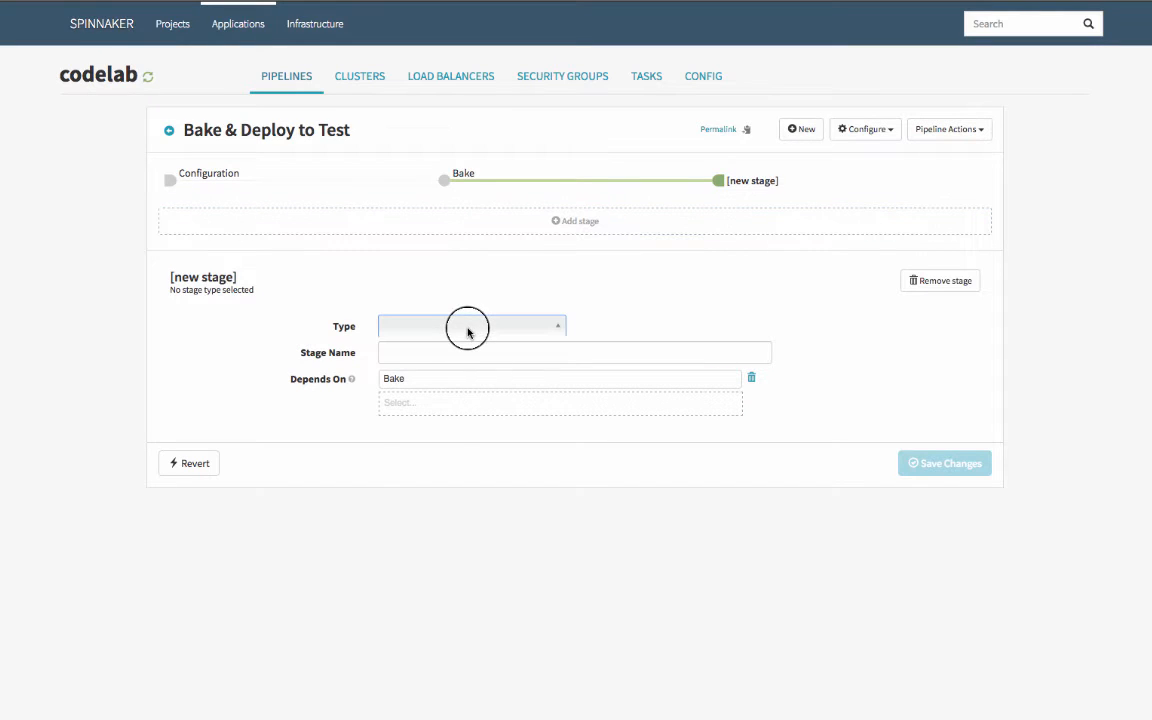
pyautogui.write('deplo')
pyautogui.press('Return')
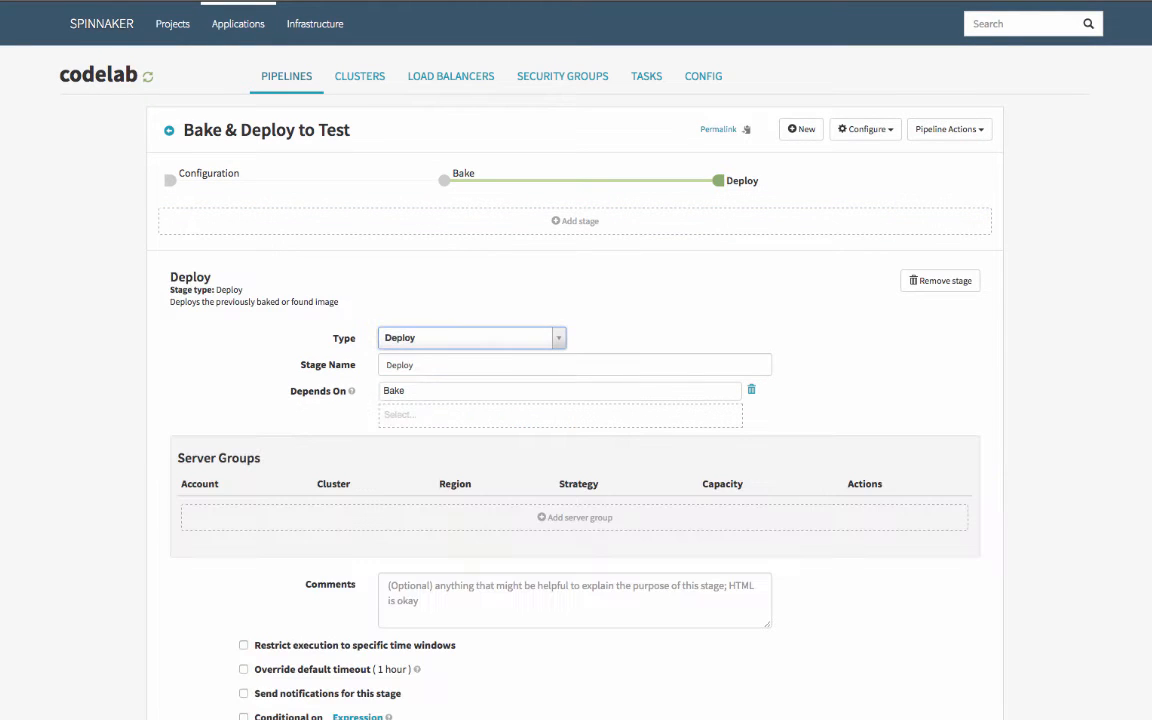
# Start a server group for the Deploy stage without a template, in region us-east1 with stack test
pyautogui.click(555, 519)
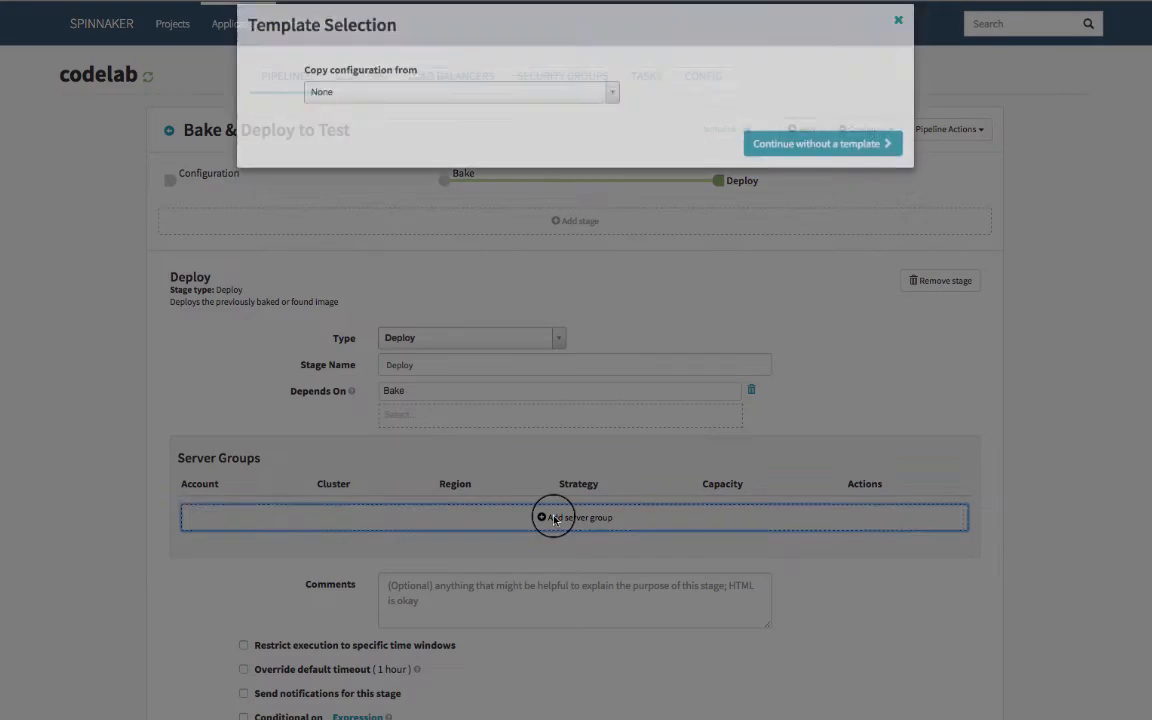
pyautogui.click(800, 165)
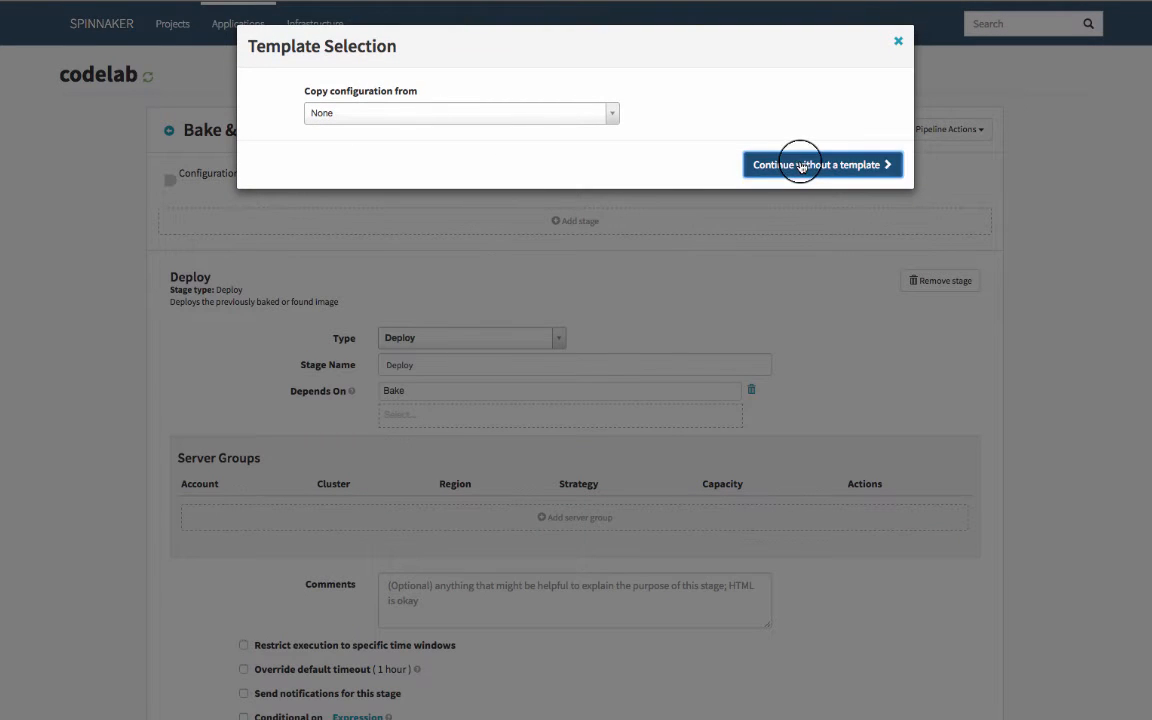
pyautogui.click(800, 163)
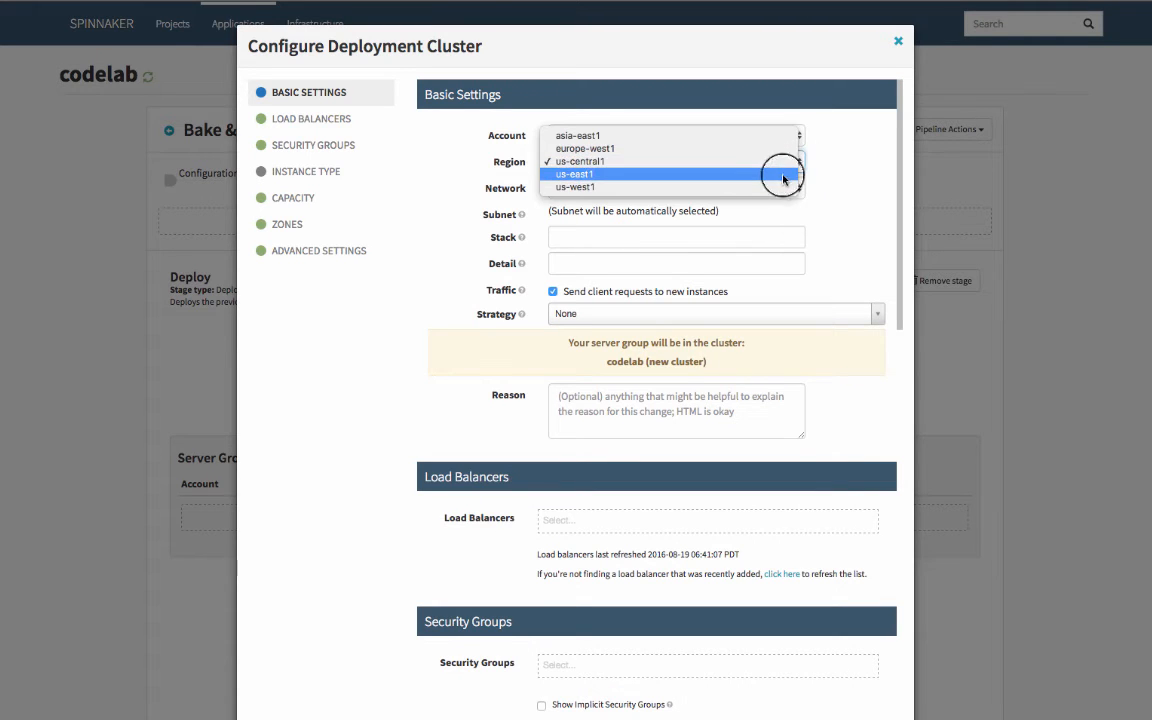
pyautogui.click(782, 175)
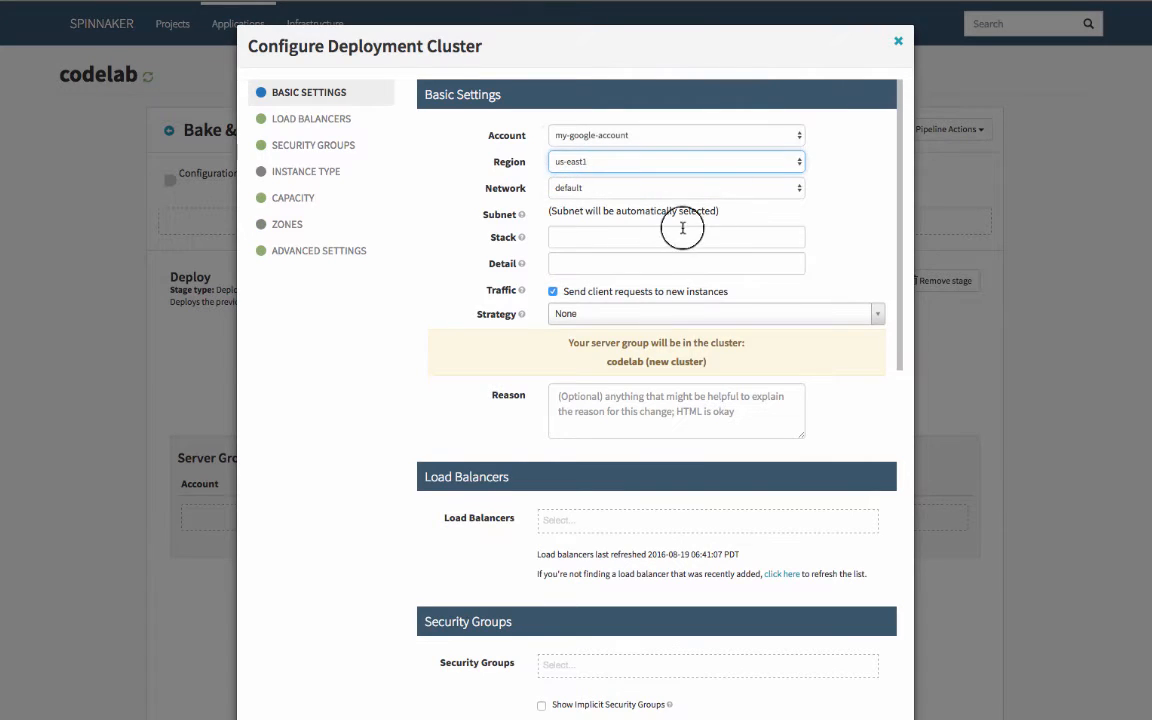
pyautogui.click(630, 238)
pyautogui.write('test')
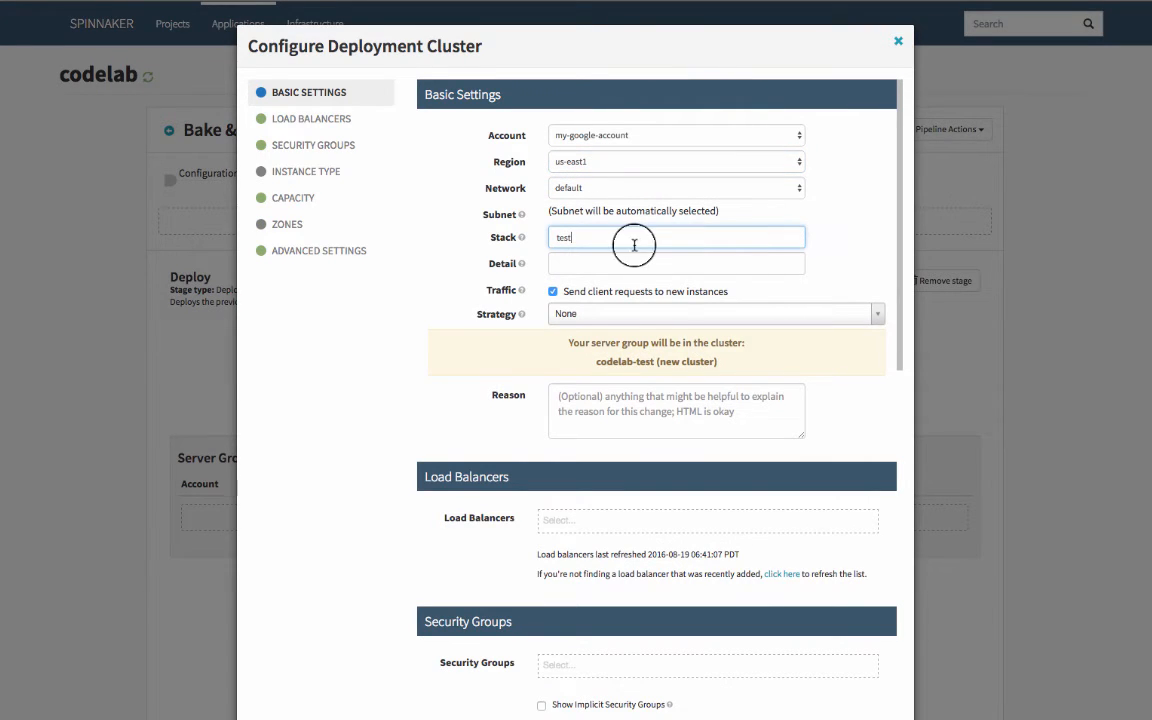
pyautogui.click(826, 256)
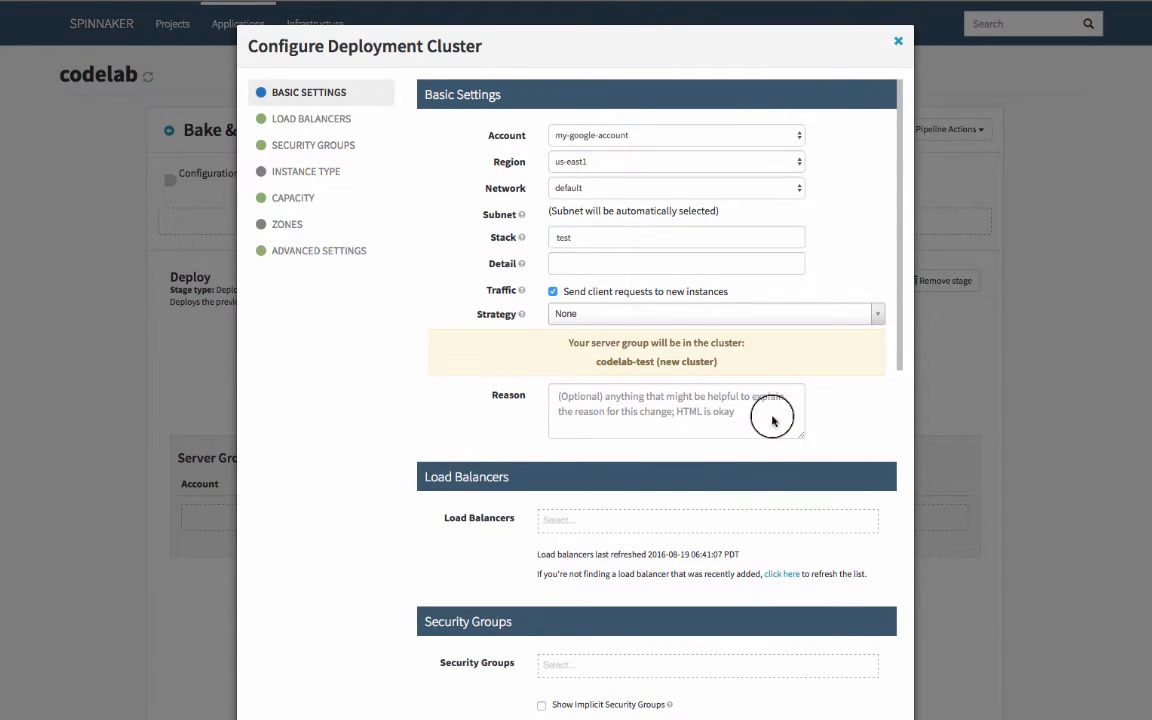
# Attach the codelab-test load balancer to the server group and place it in zone us-east1-b
pyautogui.scroll(-2, 761, 501)
pyautogui.click(739, 486)
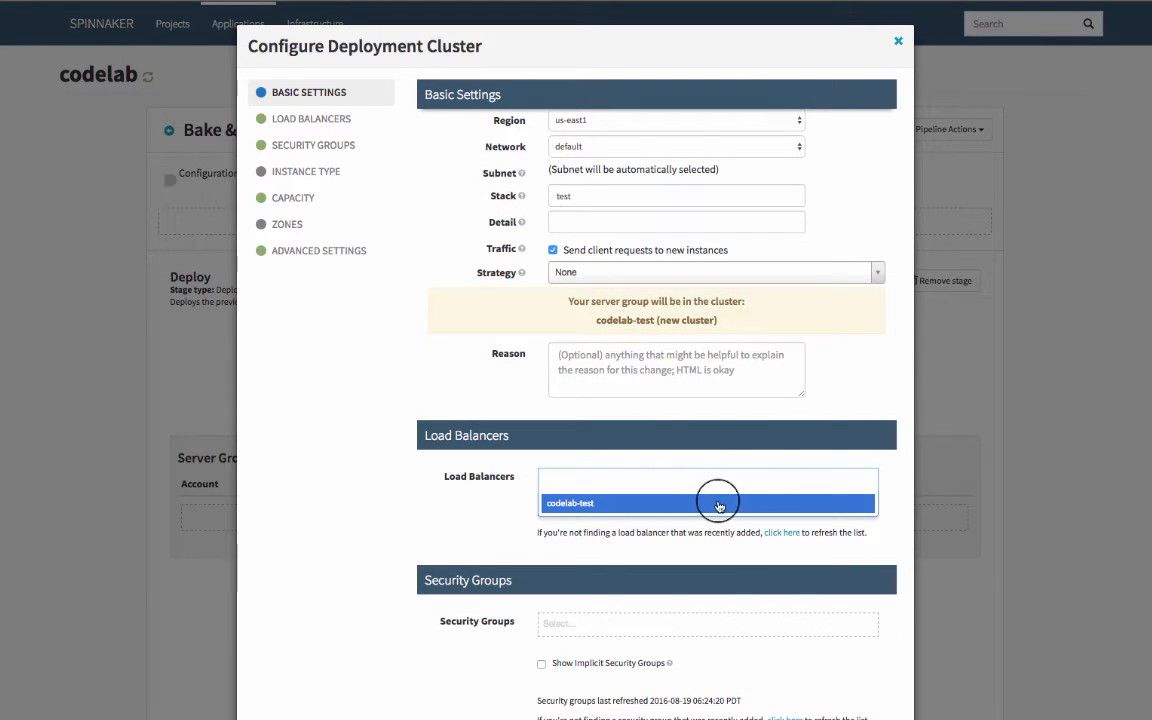
pyautogui.click(720, 500)
pyautogui.scroll(-6, 725, 545)
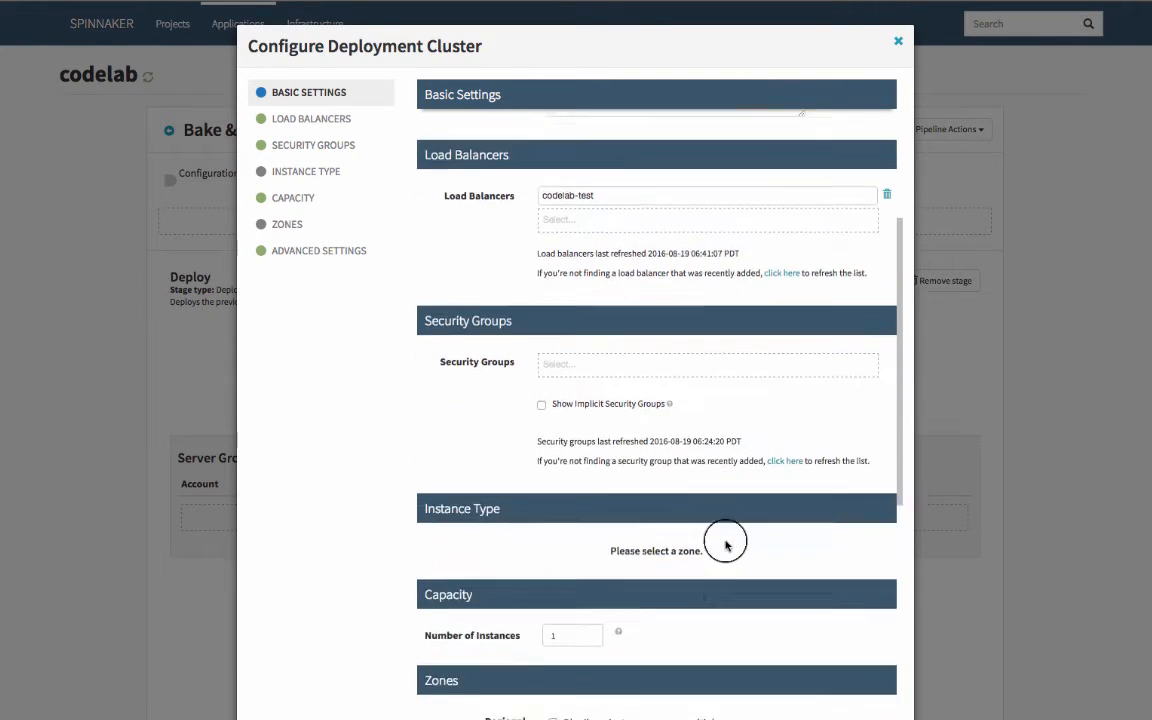
pyautogui.click(701, 603)
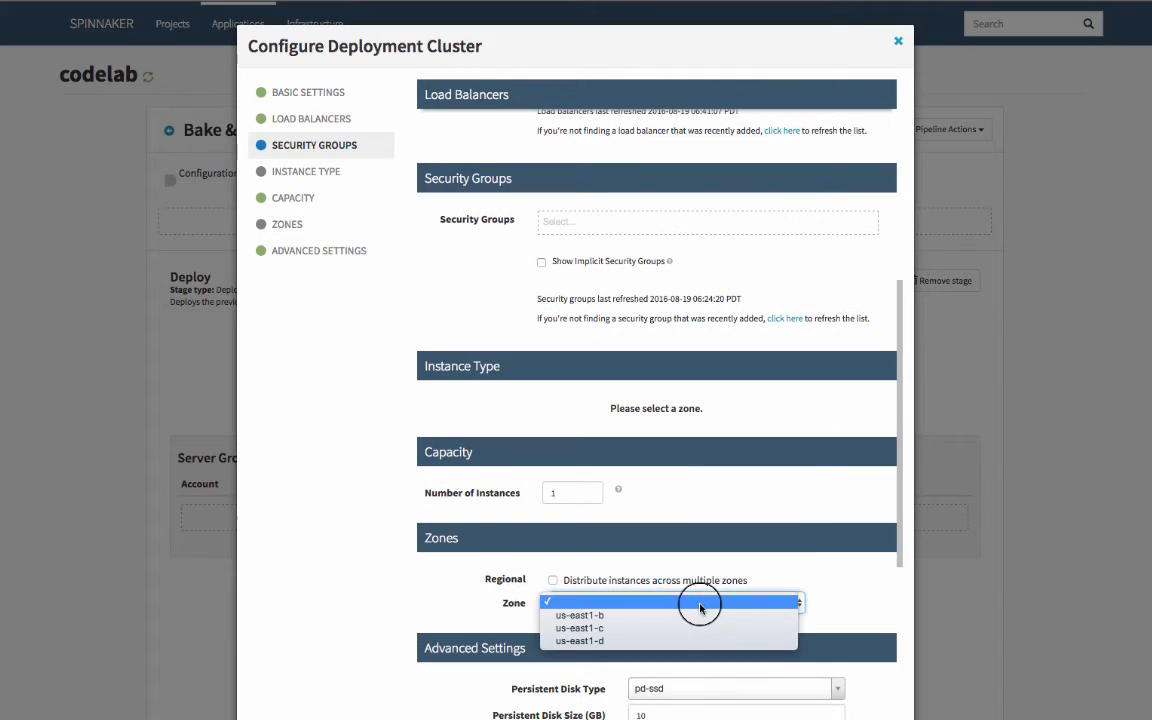
pyautogui.click(698, 614)
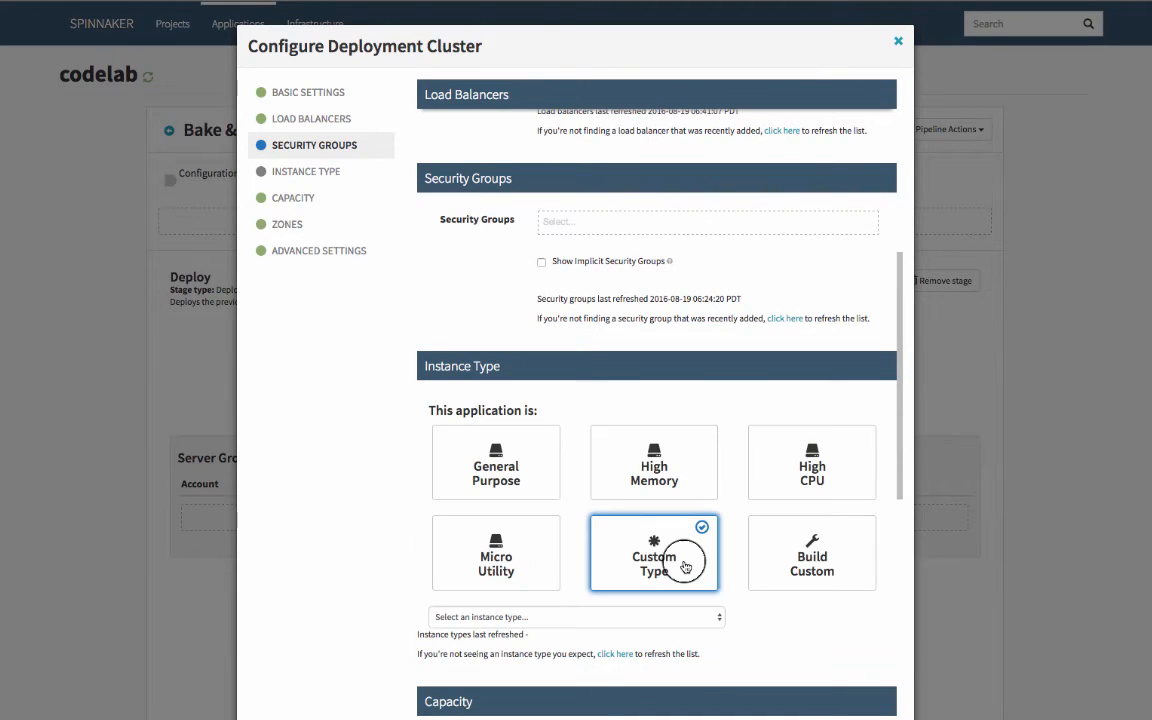
# Set the server group's instance type to Micro Utility with the Micro size
pyautogui.click(535, 565)
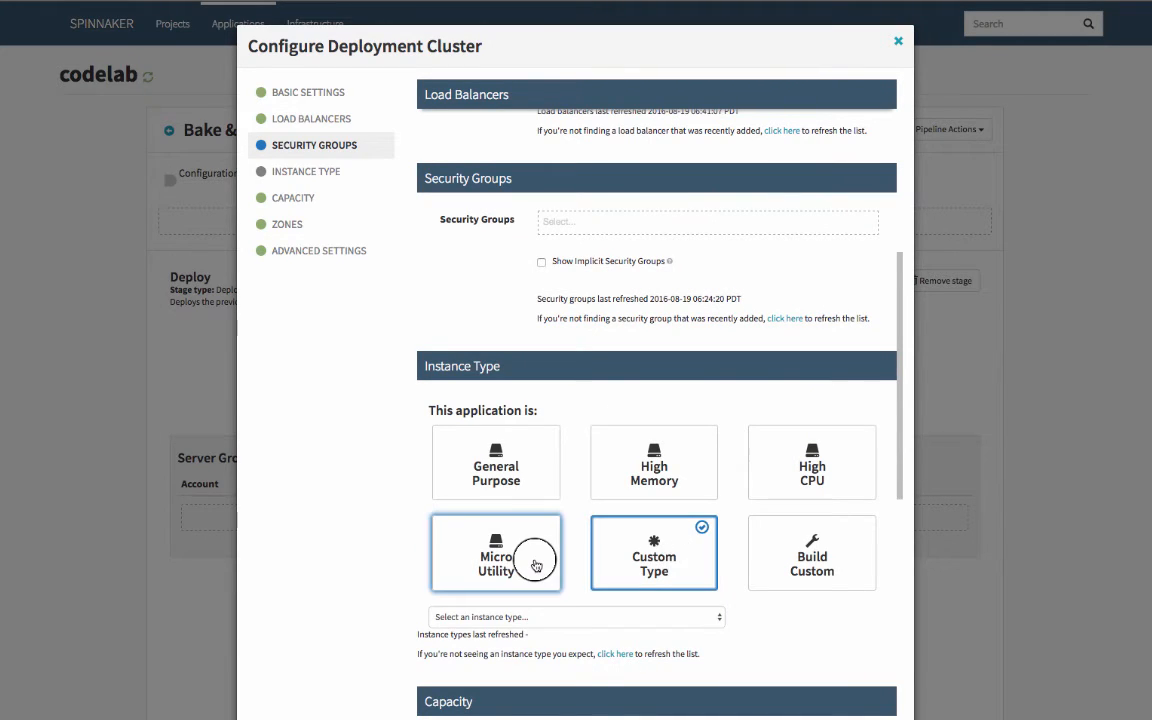
pyautogui.scroll(-5, 505, 520)
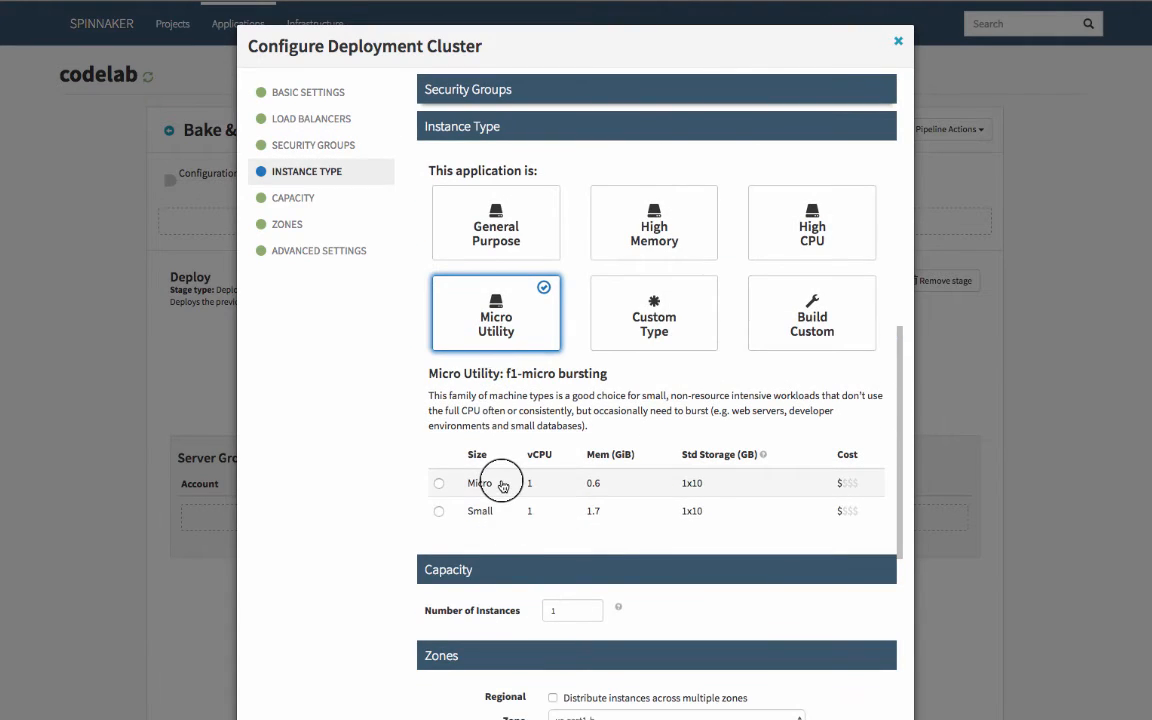
pyautogui.scroll(-5, 813, 656)
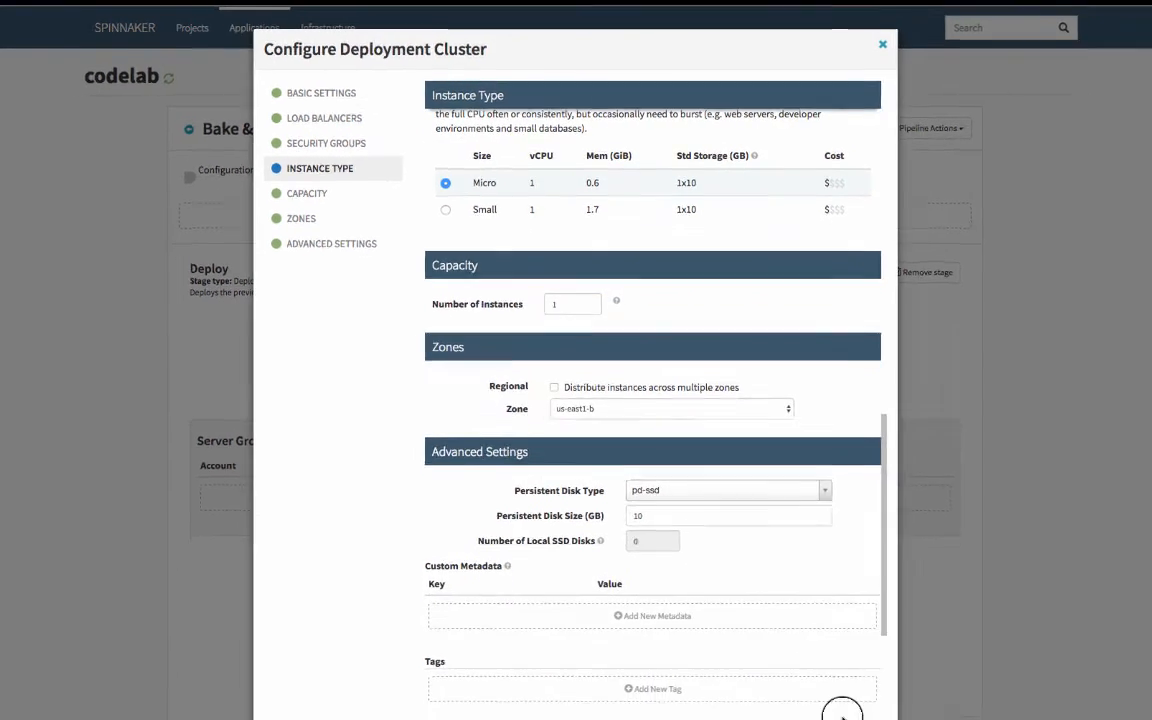
pyautogui.scroll(-3, 771, 545)
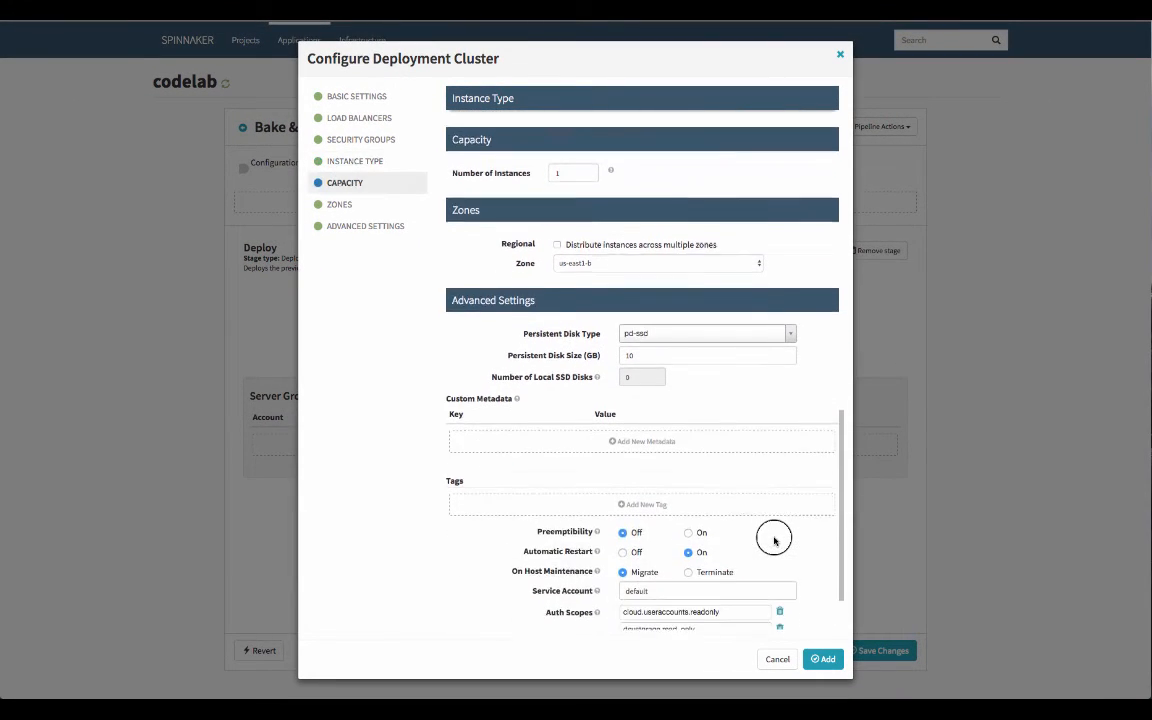
# Add the configured server group to the Deploy stage and save the pipeline, returning to the pipelines overview
pyautogui.click(823, 659)
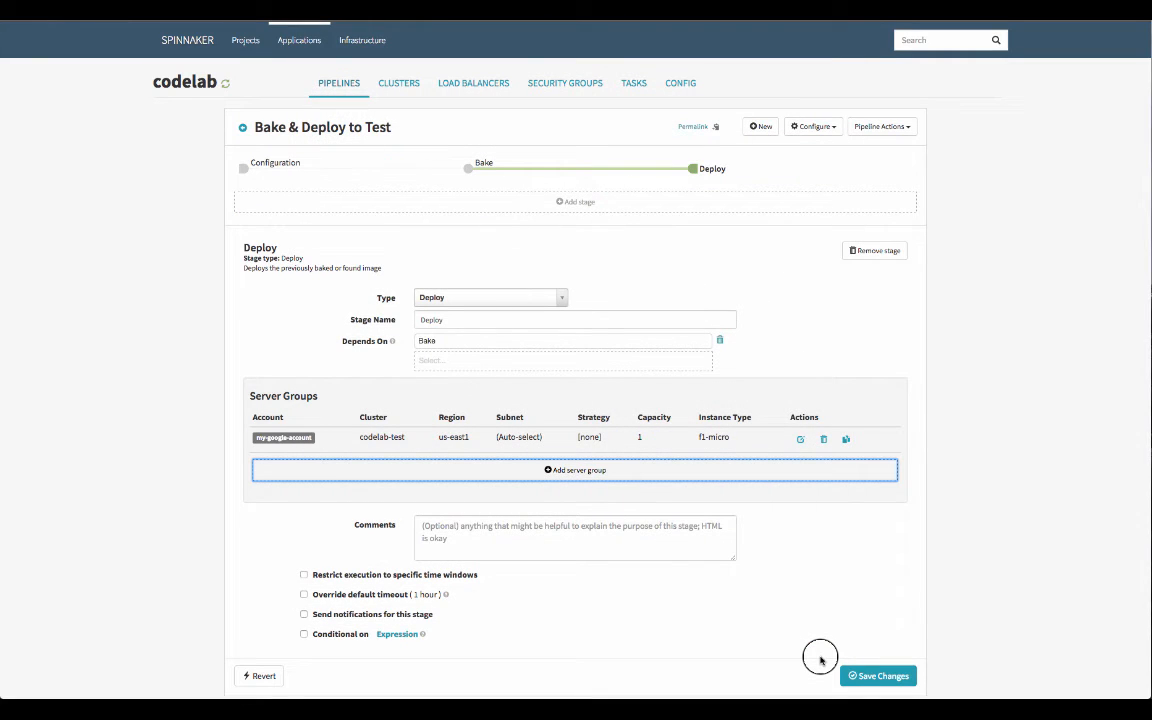
pyautogui.click(880, 680)
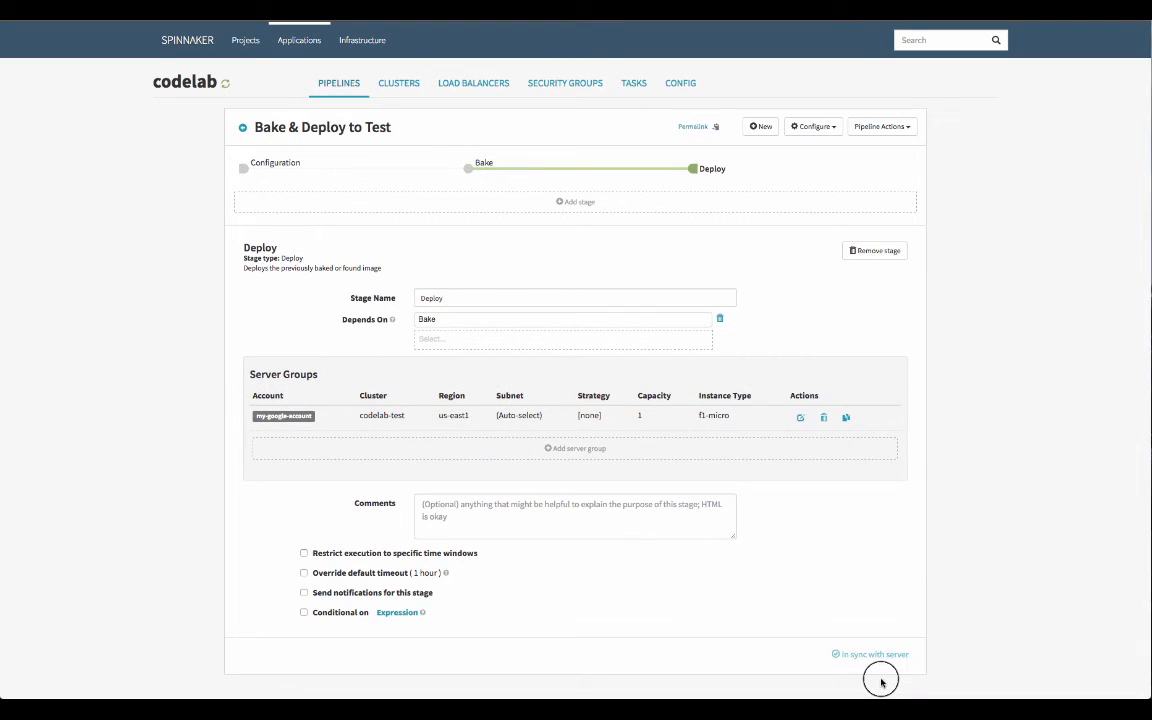
pyautogui.click(338, 86)
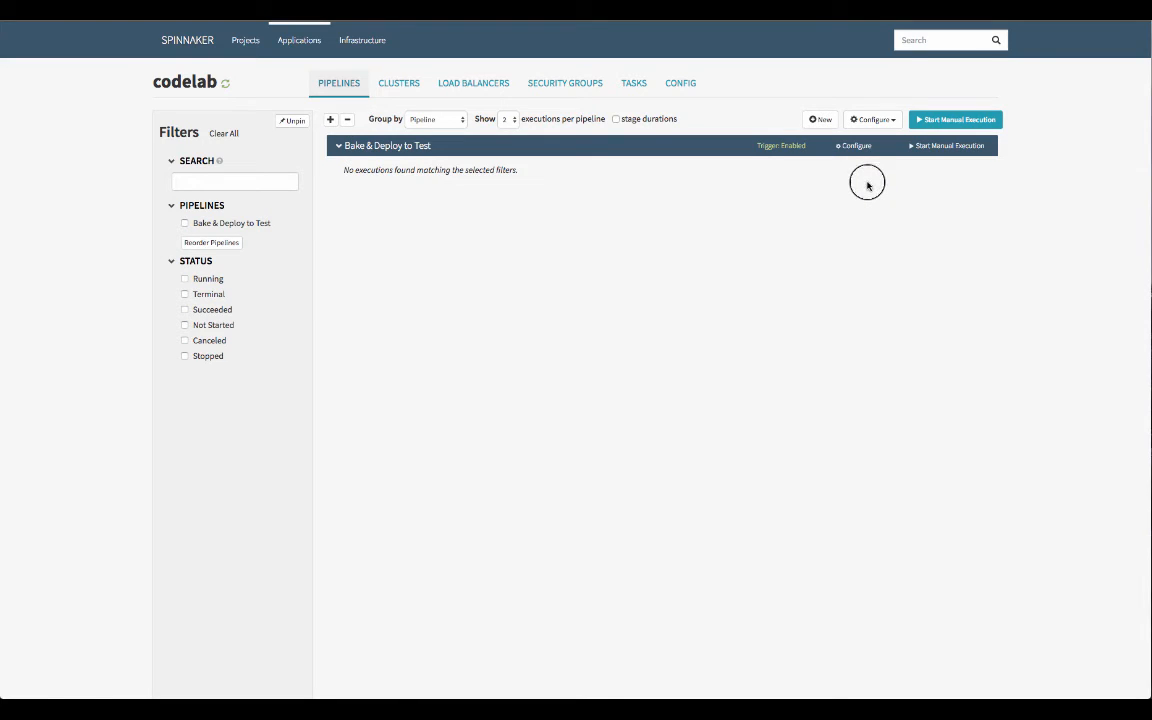
# Open the Jenkins site at localhost:9090 in a new browser tab
pyautogui.press('super+t')
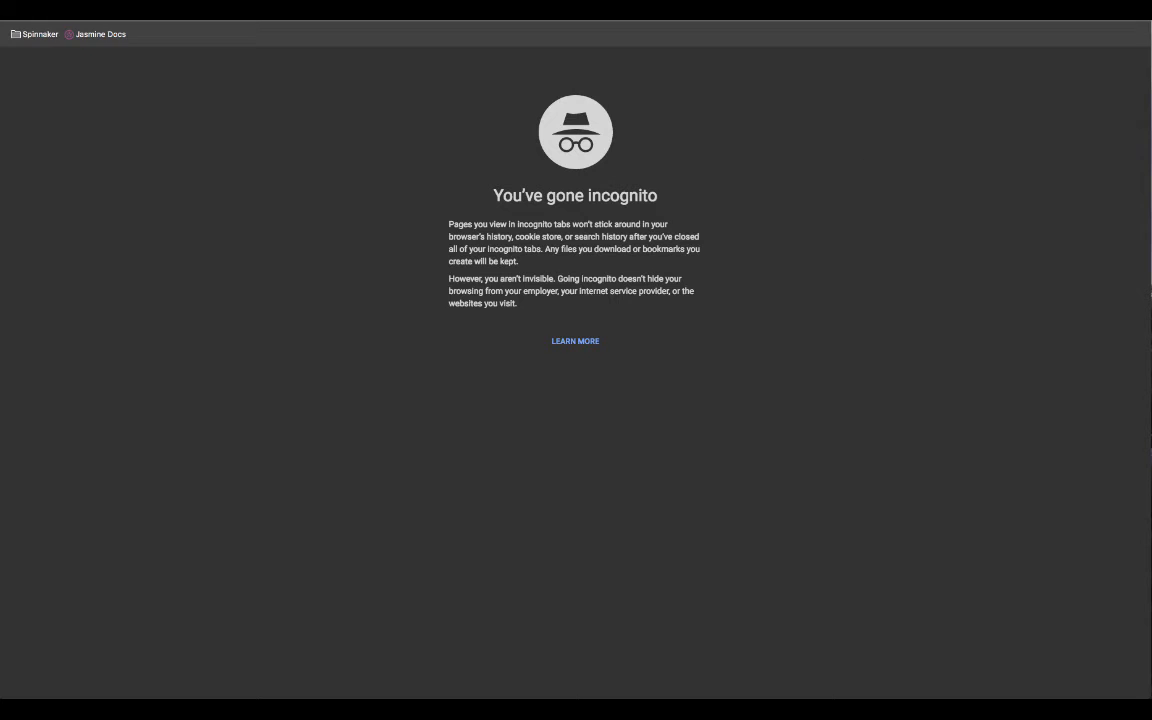
pyautogui.write('localhost:900090')
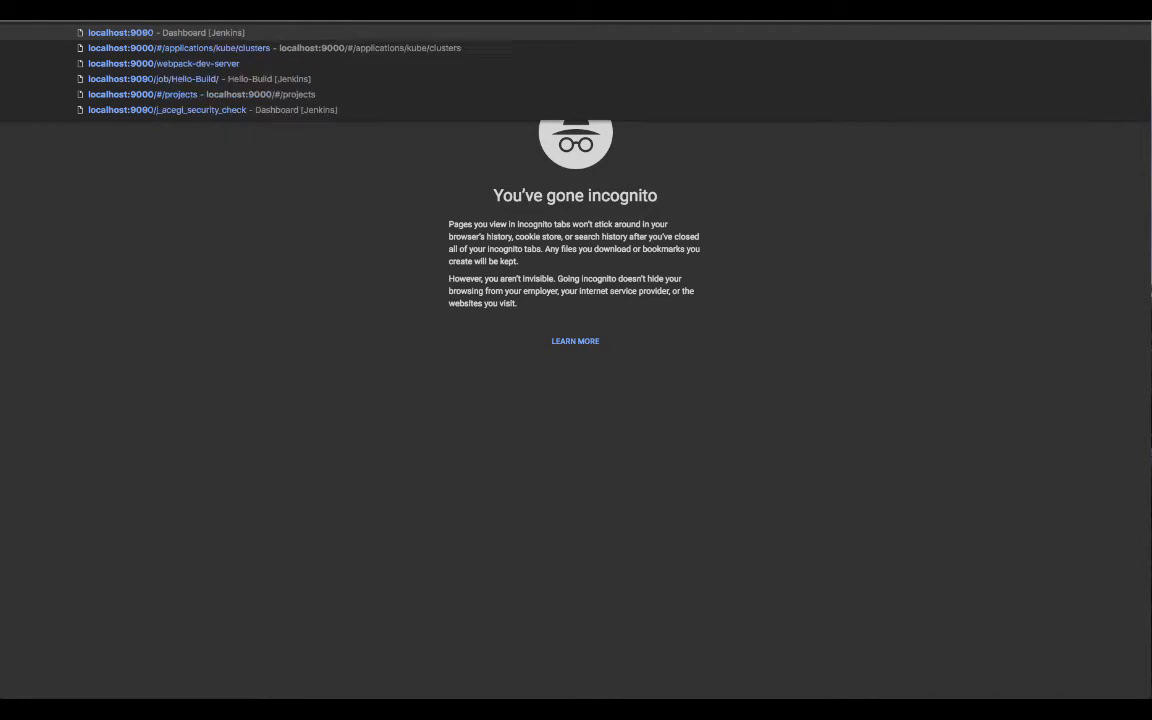
pyautogui.press('Return')
# Log in to Jenkins with the administrator's user name and account password
pyautogui.write('admin')
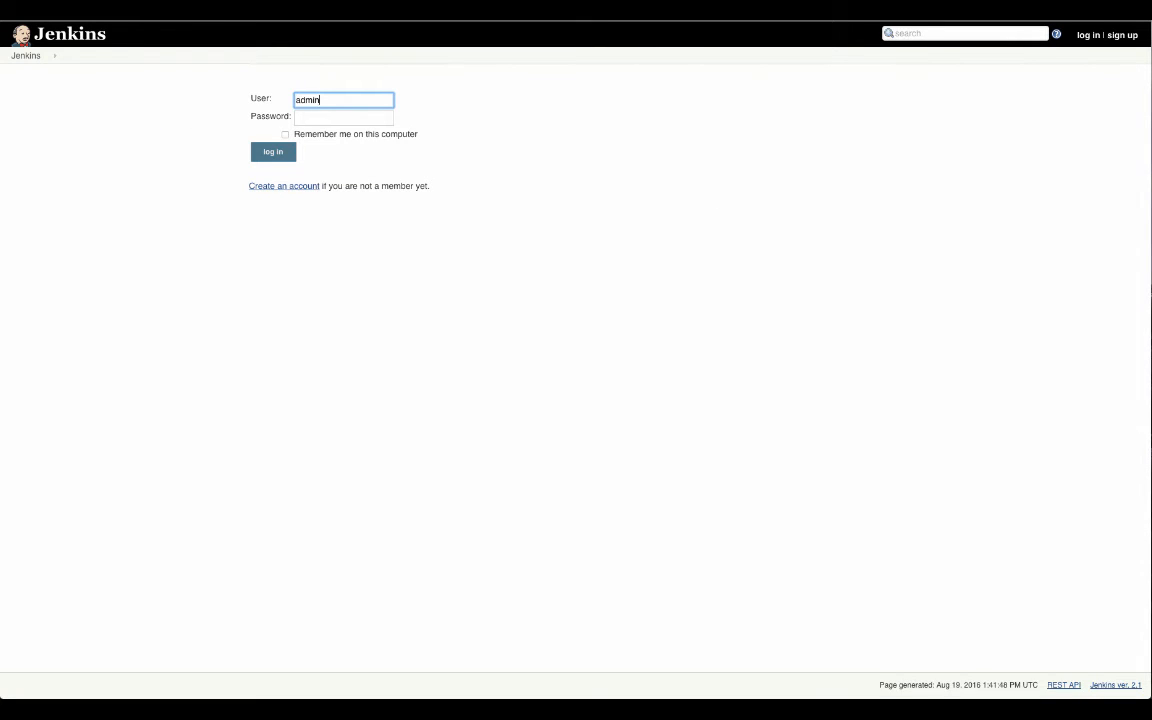
pyautogui.press('Tab')
pyautogui.write('a')
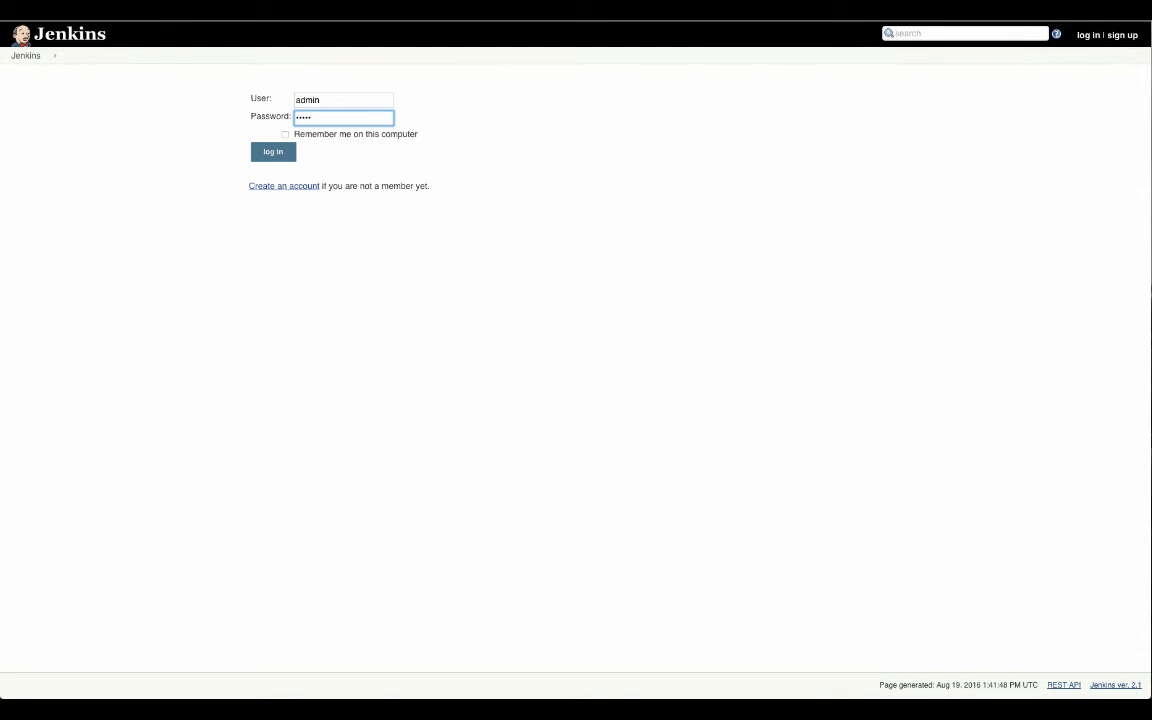
pyautogui.write('dmin')
pyautogui.press('Return')
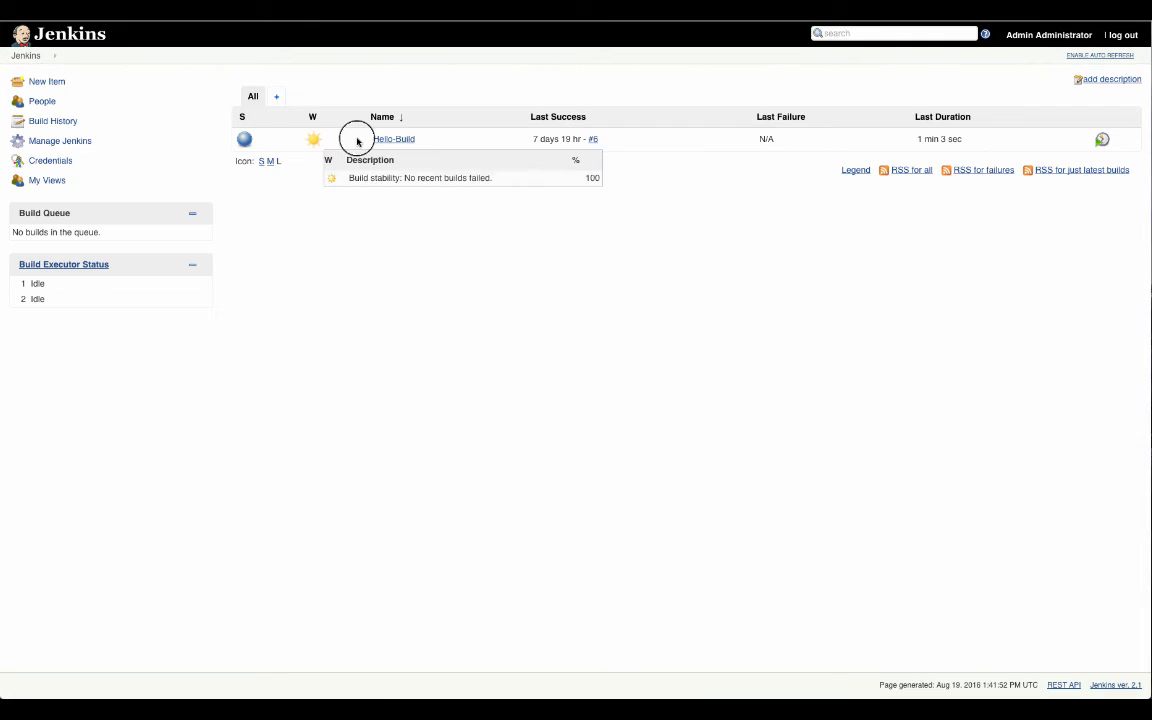
# Open the Hello-Build project in Jenkins and start a new build
pyautogui.click(398, 142)
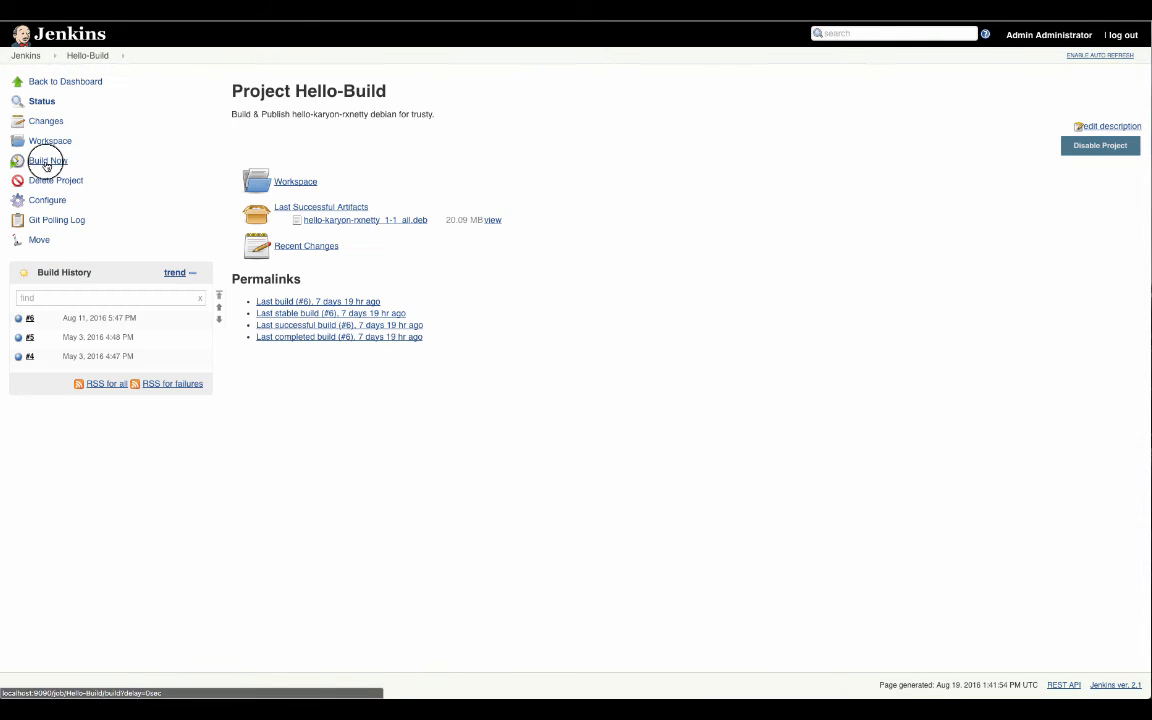
pyautogui.click(46, 160)
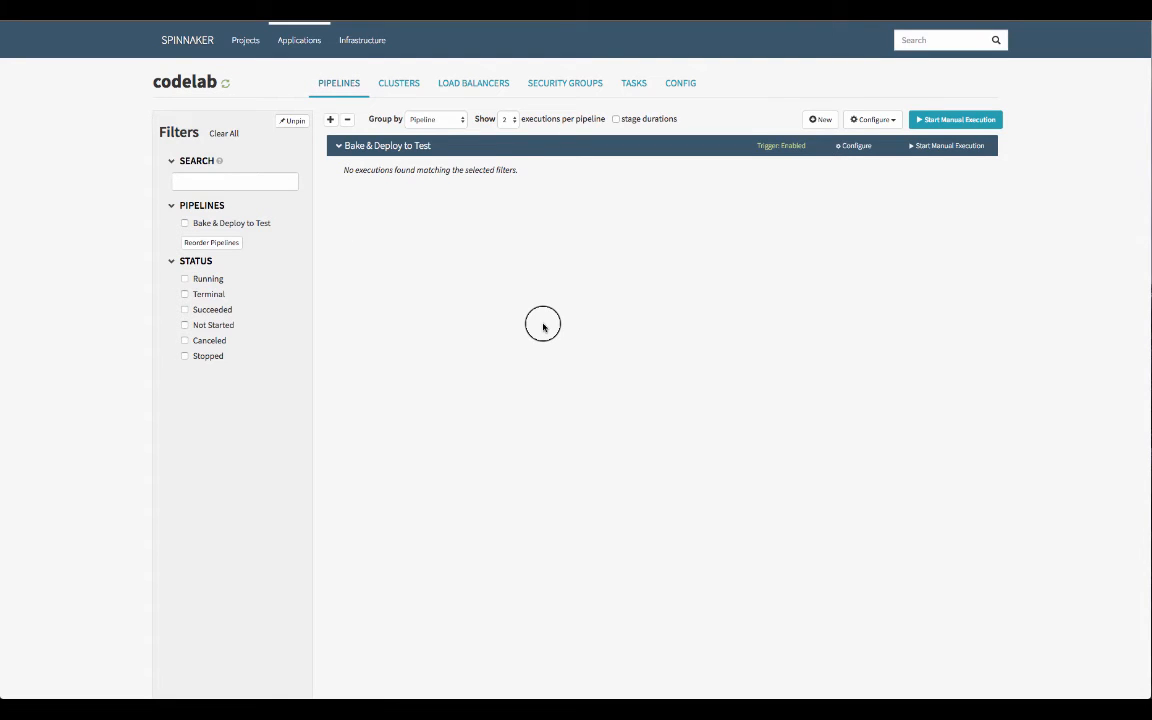
# Switch back to Spinnaker and examine the triggered execution's Bake stage, including its bakery details, task status and configuration
pyautogui.click(363, 211)
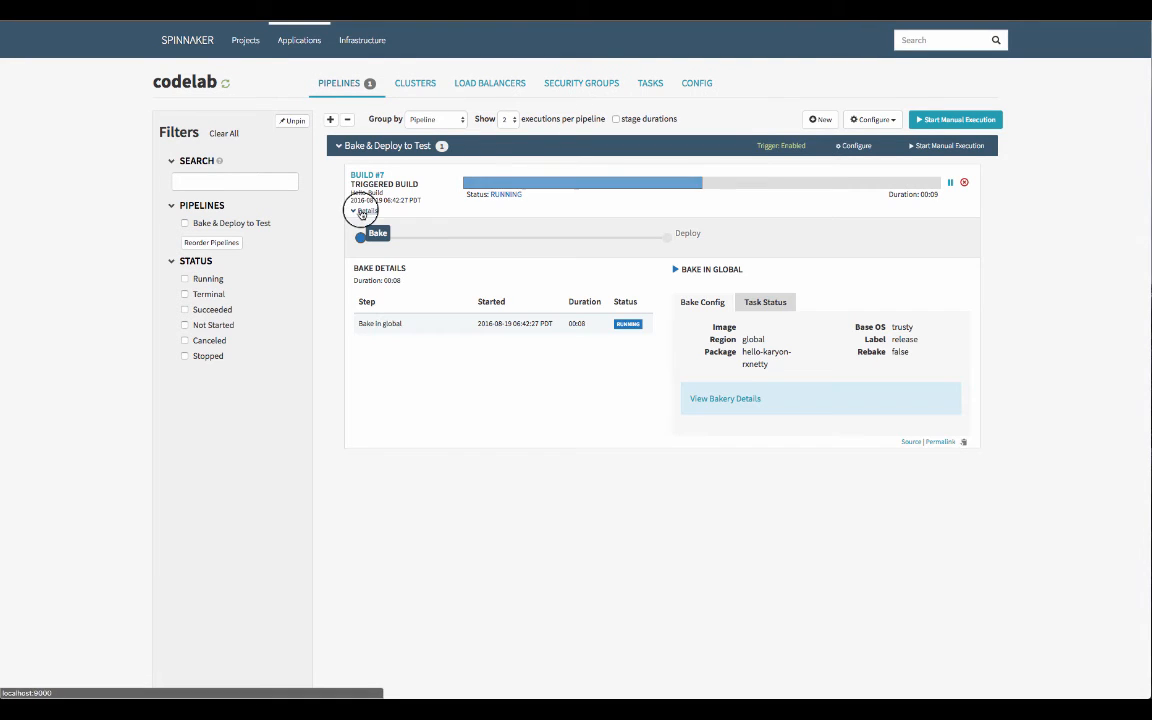
pyautogui.click(721, 399)
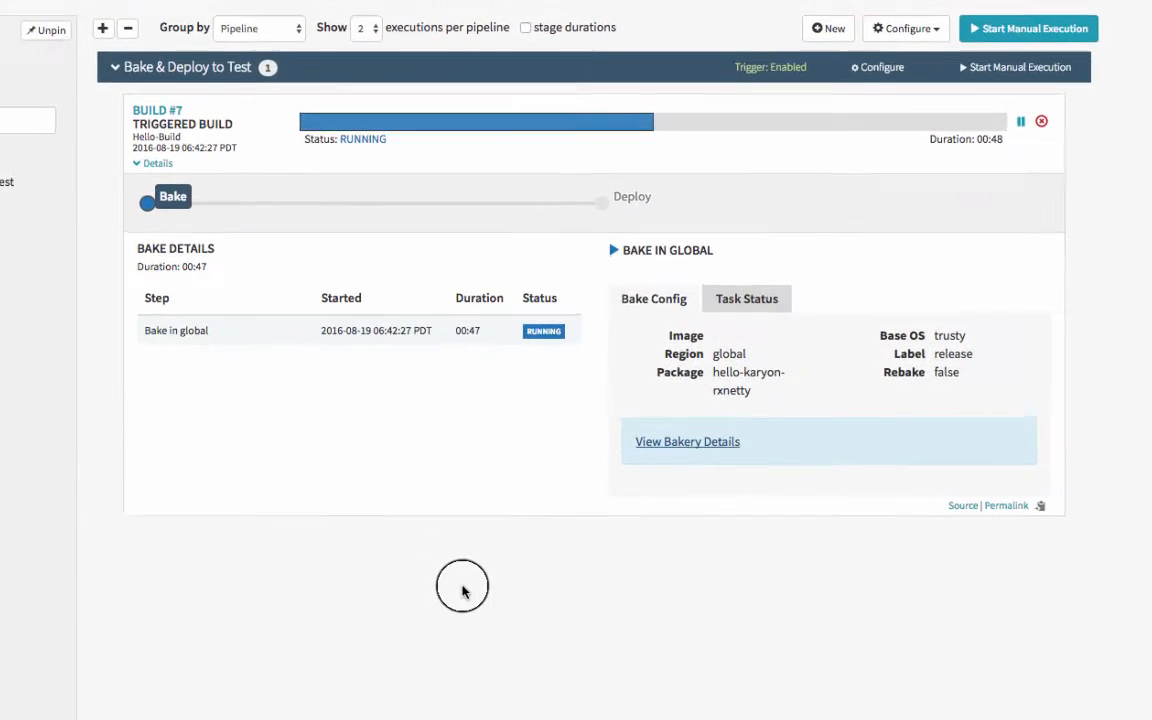
pyautogui.click(742, 298)
pyautogui.click(656, 301)
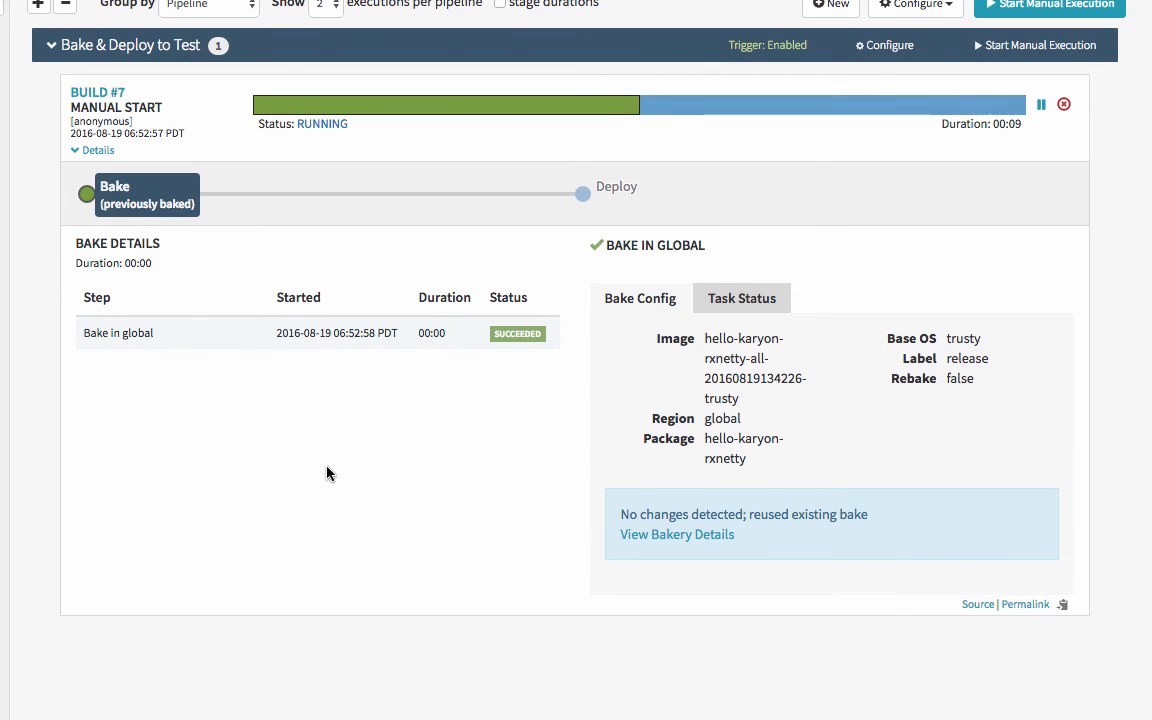
# View the running execution's Deploy stage and open the details of the deployed server group codelab-test-v000
pyautogui.click(791, 120)
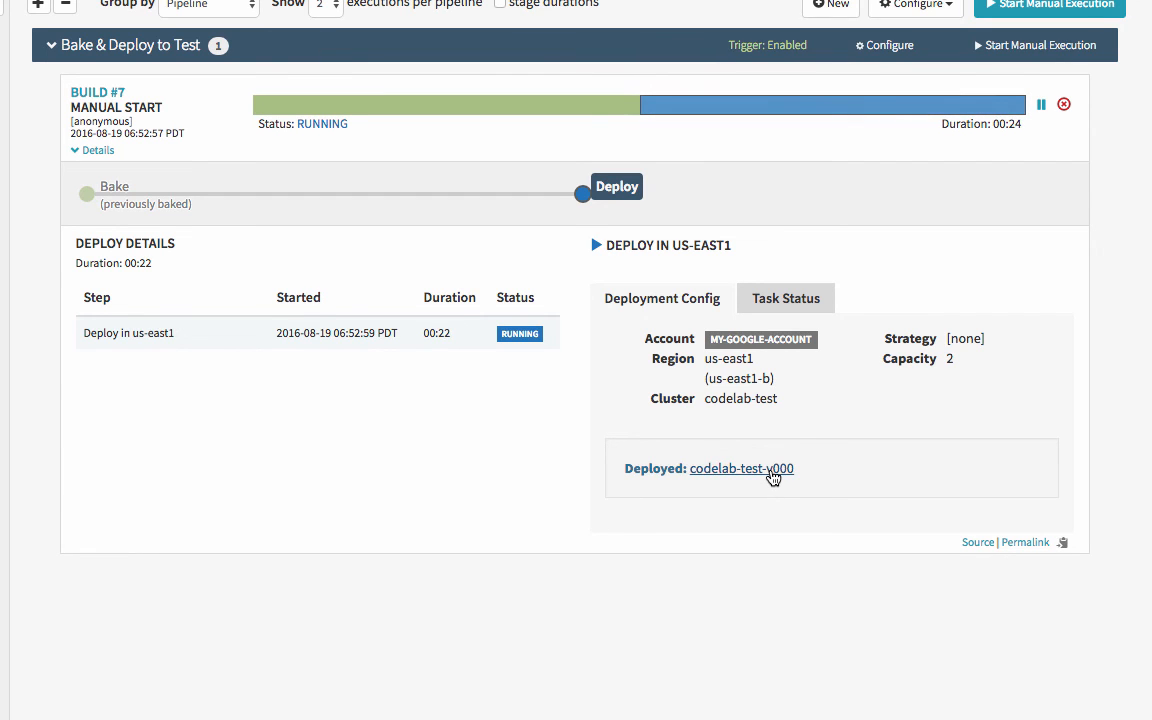
pyautogui.click(772, 477)
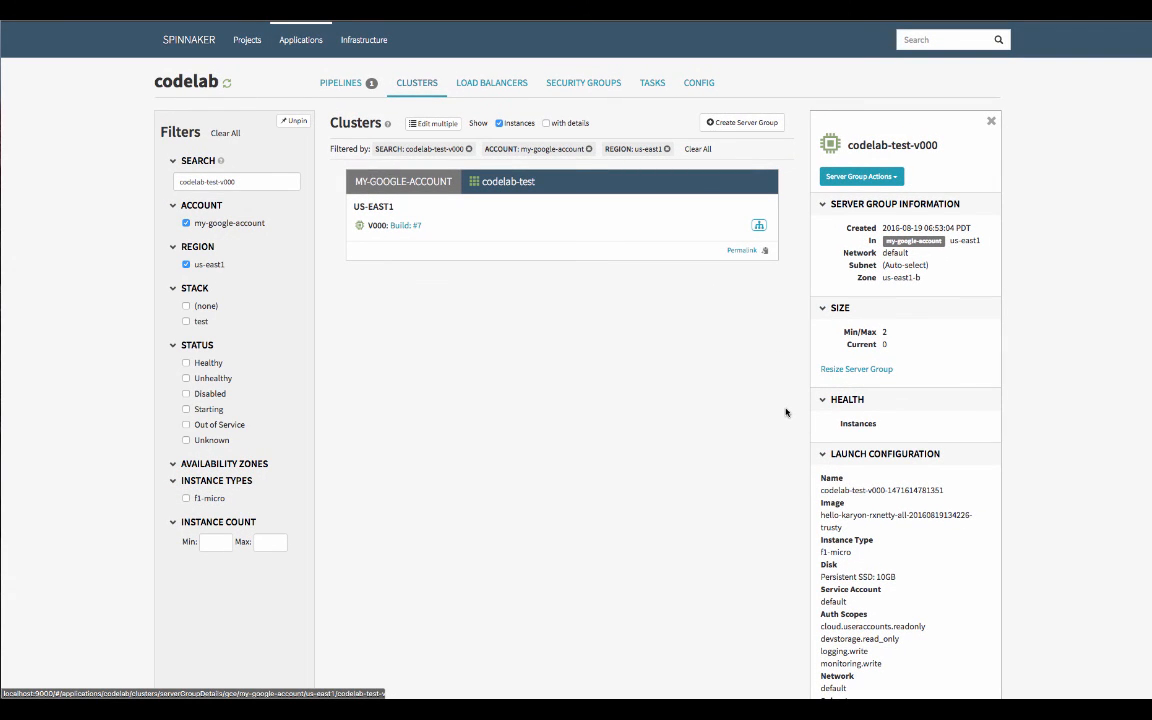
# Return to the pipeline executions and examine the task status of the Deploy stage
pyautogui.click(357, 85)
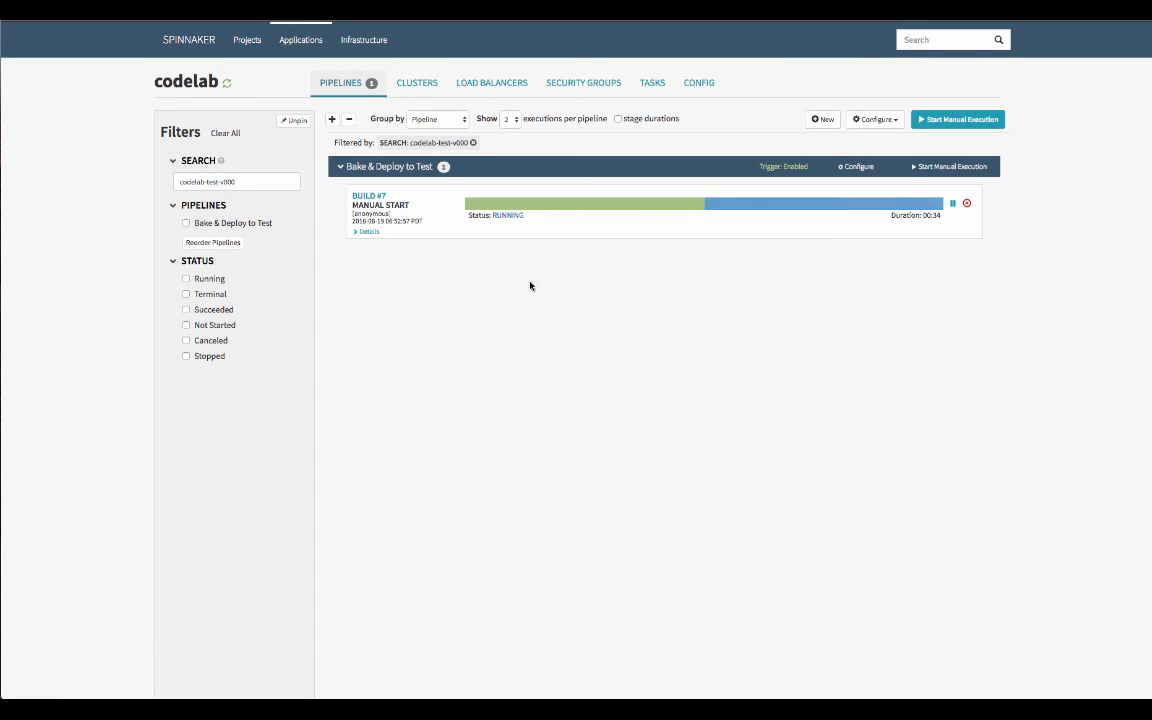
pyautogui.click(800, 205)
pyautogui.click(785, 325)
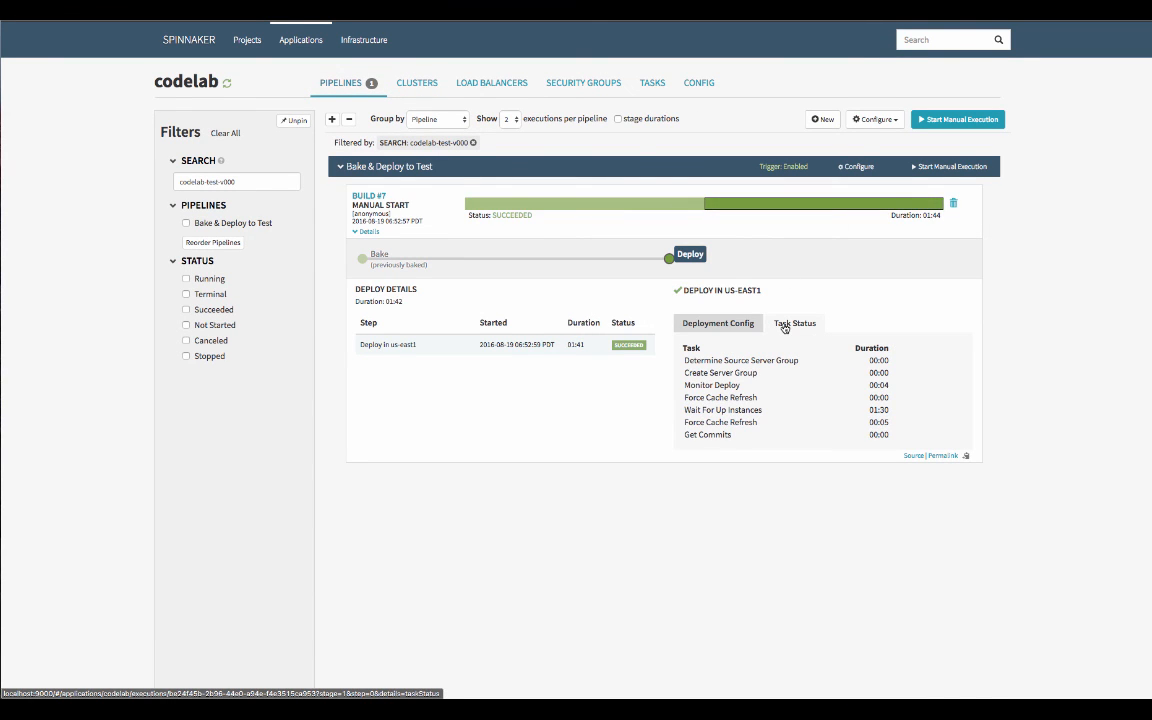
# Open the V000 server group in the codelab-test cluster and review its size, health and launch configuration
pyautogui.click(400, 83)
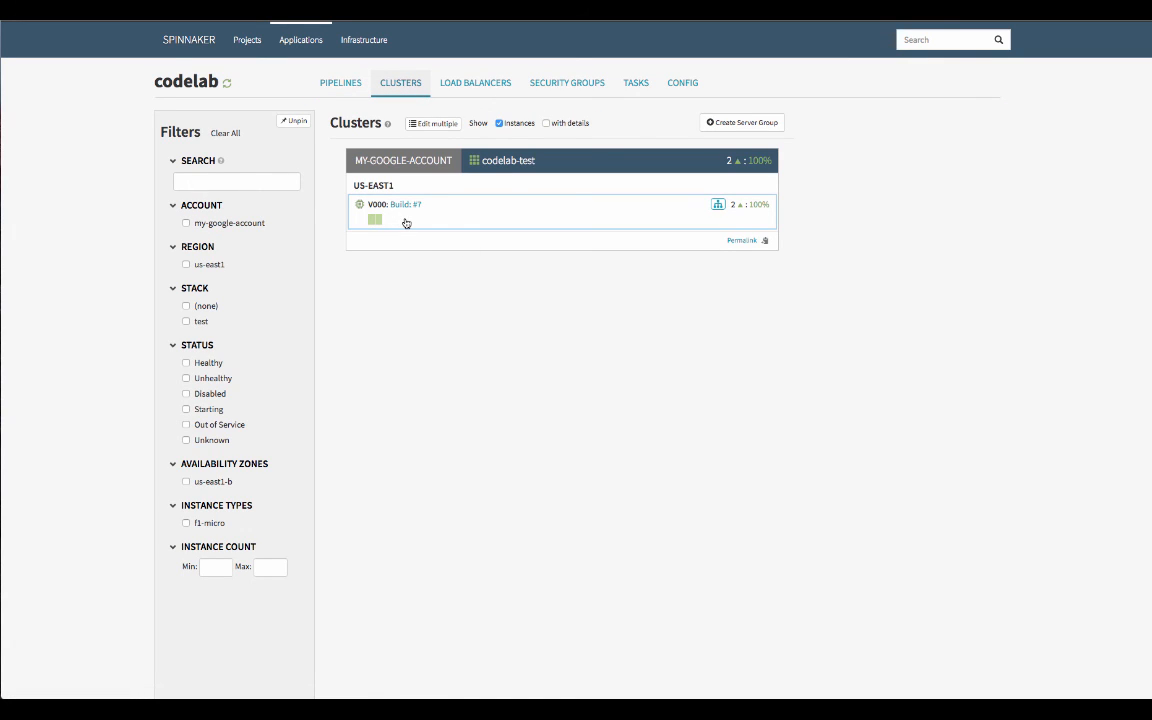
pyautogui.click(666, 216)
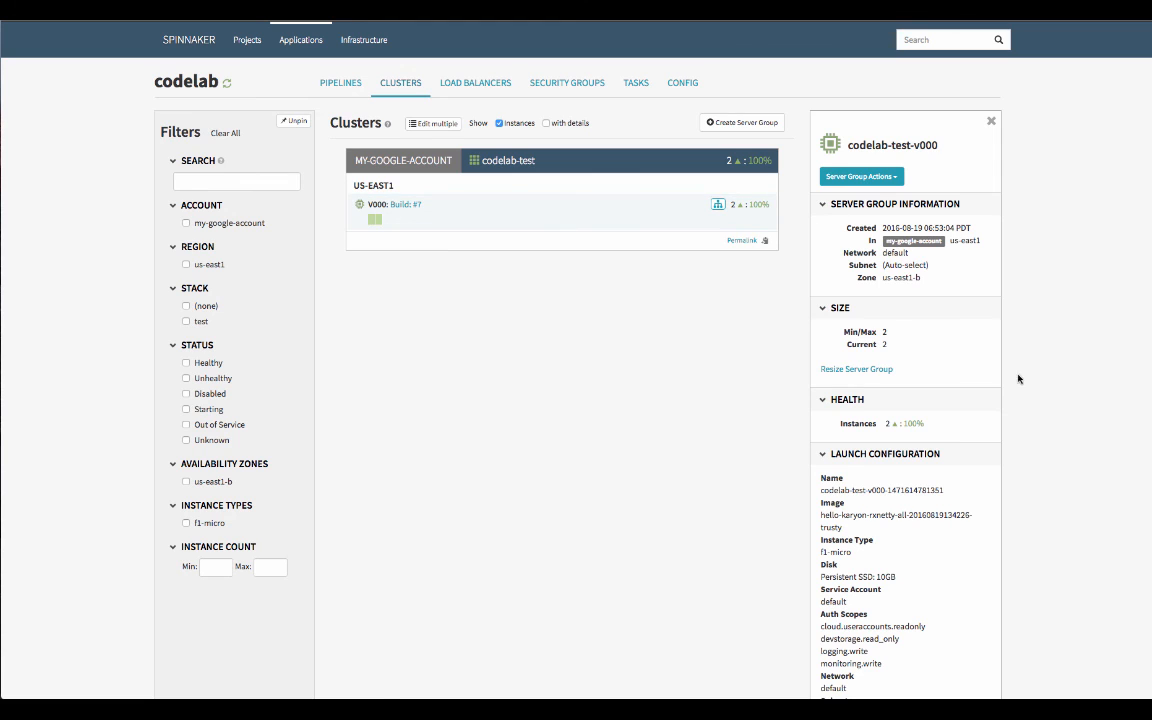
pyautogui.scroll(-3, 923, 416)
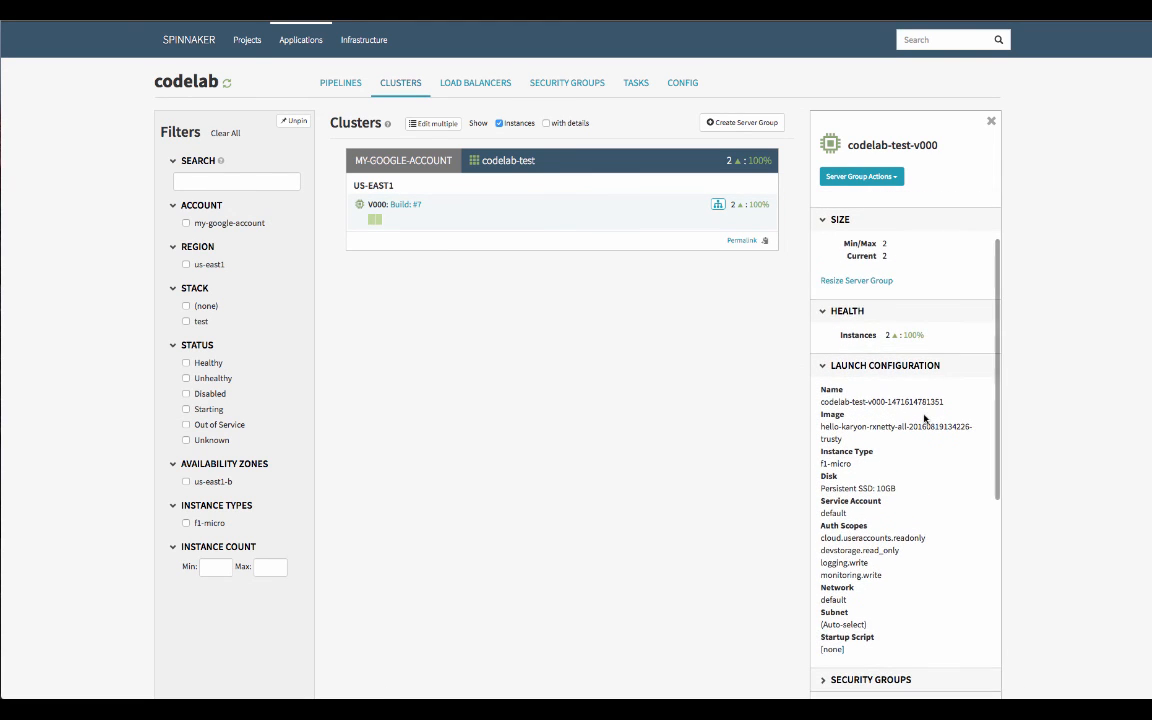
pyautogui.scroll(-1, 925, 419)
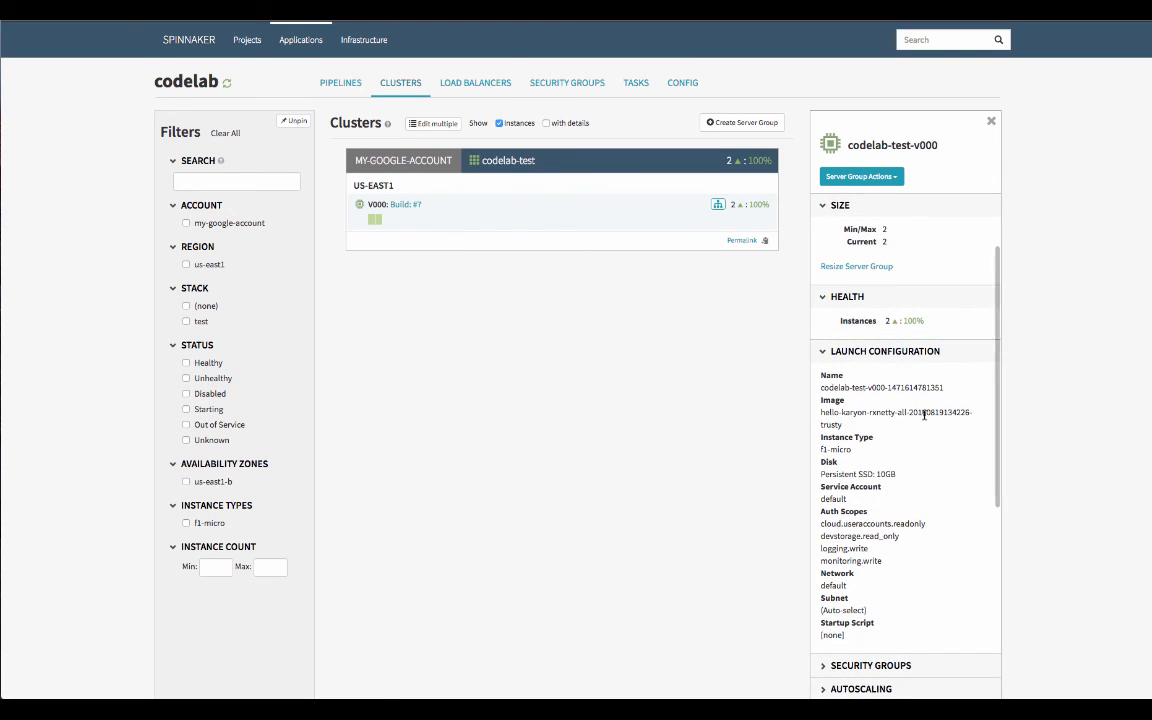